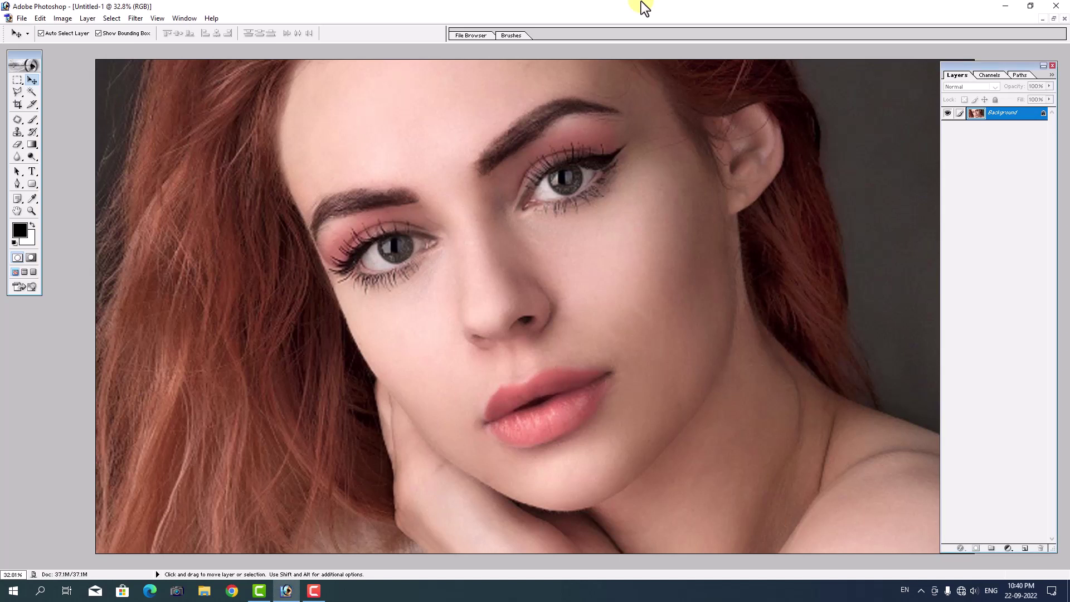
Close the Layers palette so the red-haired portrait fills the workspace
click(1052, 65)
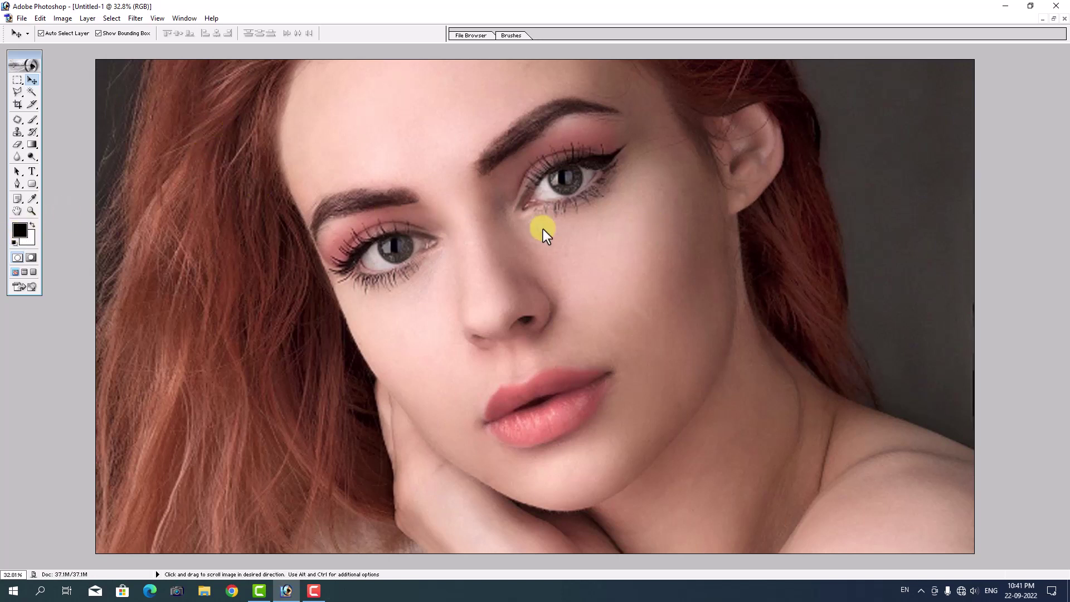
Zoom in on the face to inspect the skin, then return to the full-image view
click(560, 236)
key(z)
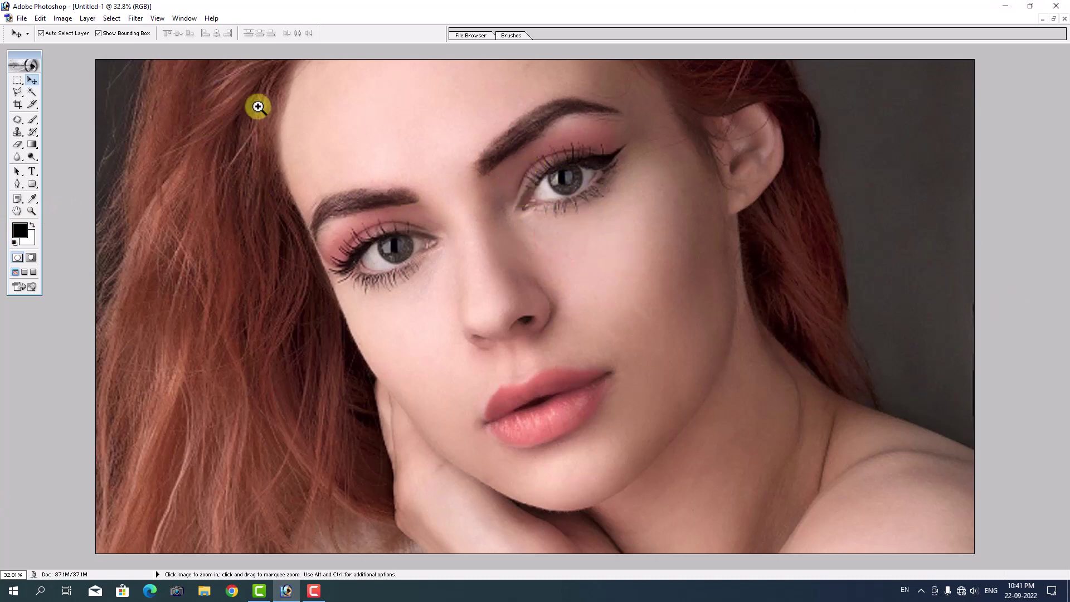
click(258, 105)
click(719, 279)
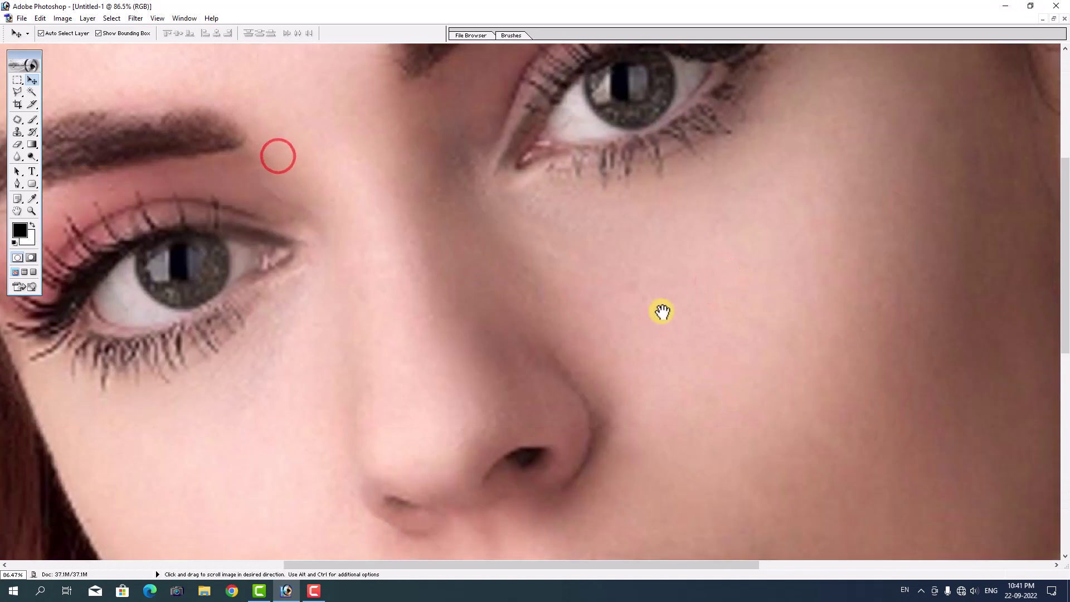
key(ctrl+0)
key(v)
Zoom into the eyes and nose region, then fit the portrait back on screen
click(677, 315)
drag(274, 108, 633, 330)
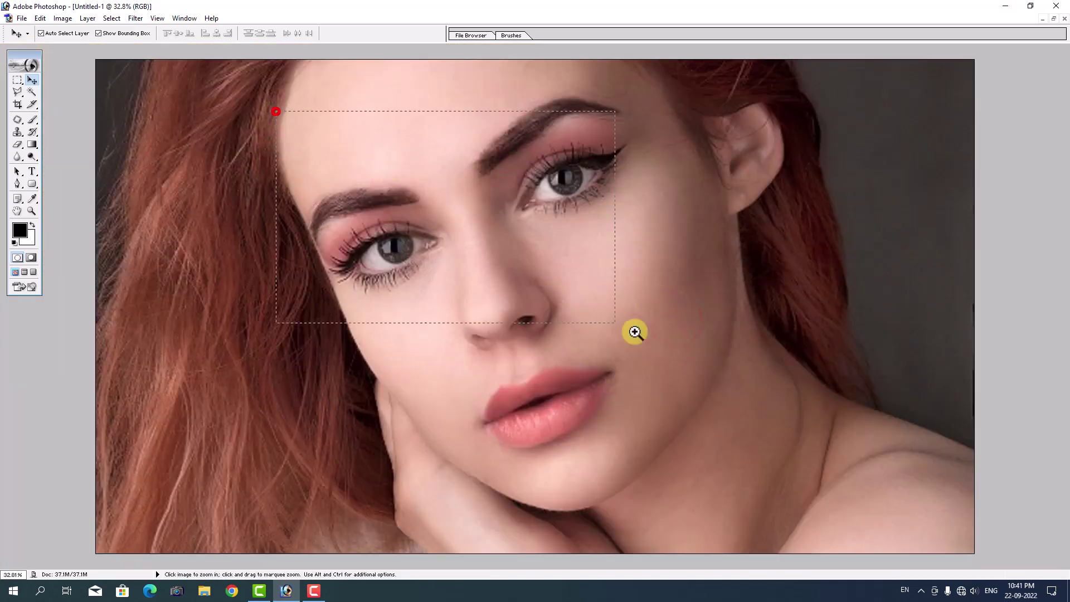
drag(859, 401, 671, 325)
right_click(622, 273)
click(641, 282)
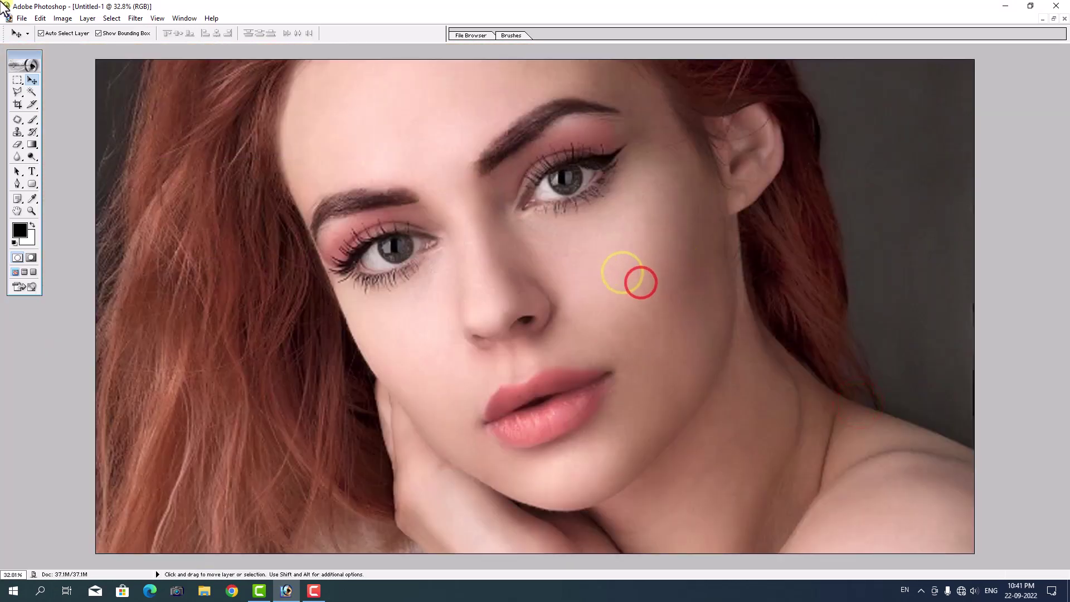
click(184, 18)
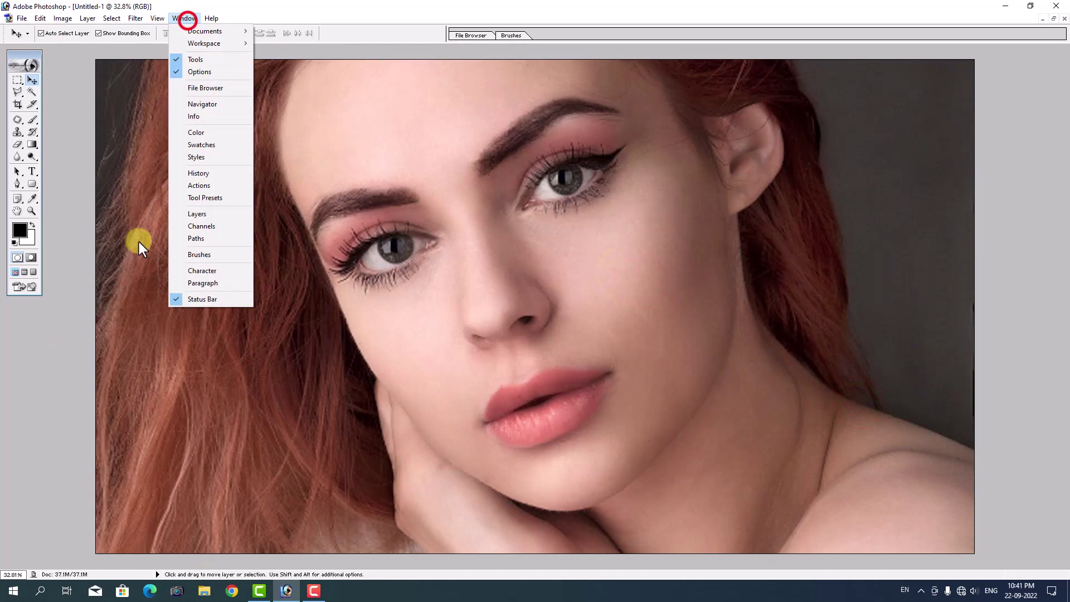
Restore the Layers panel, shortened and repositioned on the right side
click(197, 214)
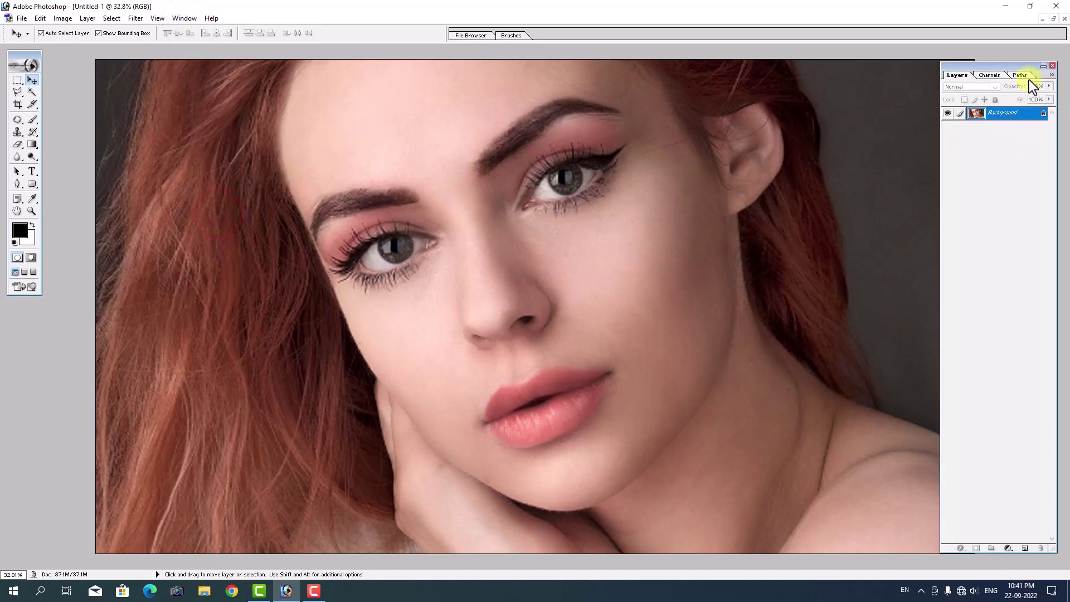
drag(1028, 67, 1032, 56)
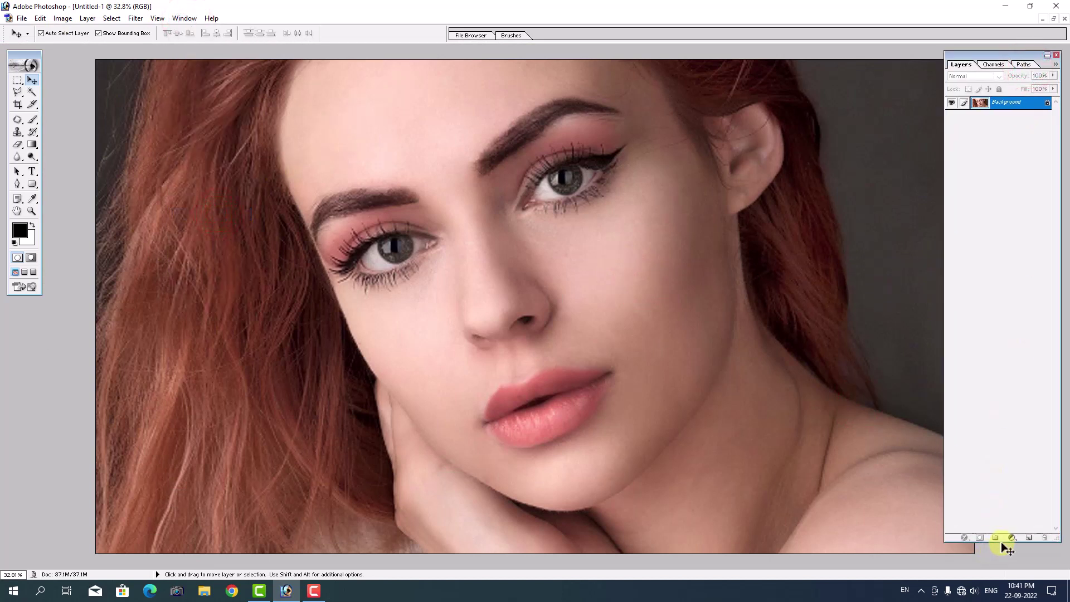
drag(1001, 541, 1001, 316)
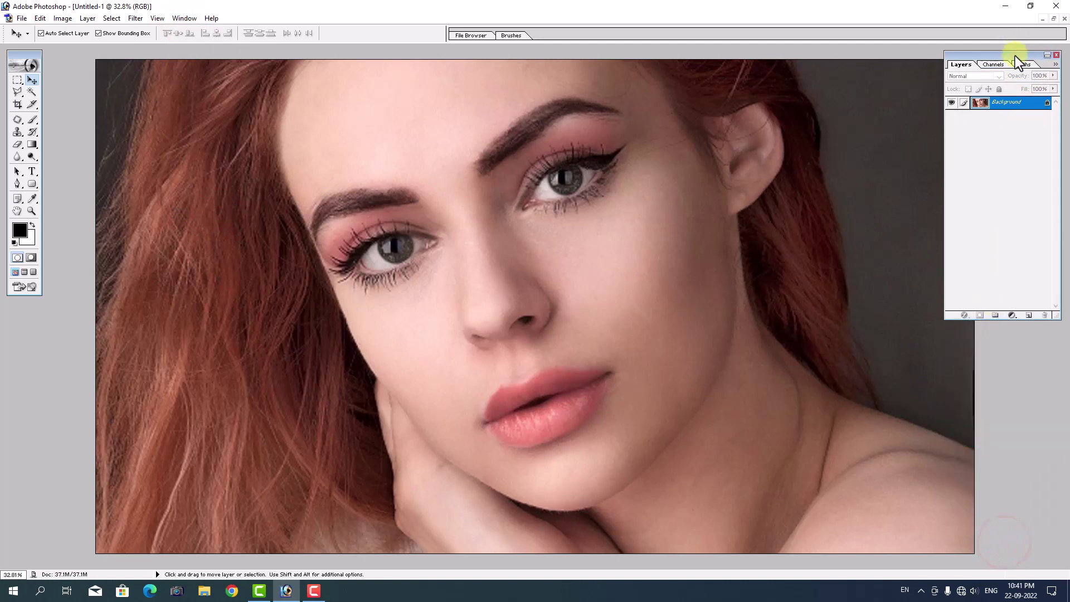
drag(1015, 56, 1021, 167)
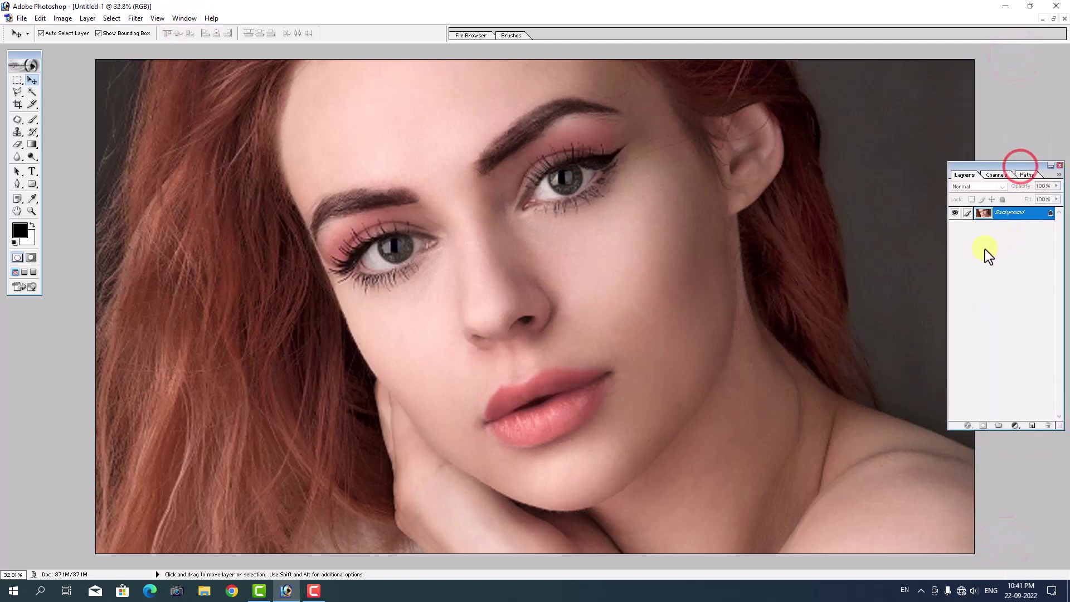
Duplicate the Background layer as a new layer named 001, then zoom in on the face
click(650, 225)
right_click(1020, 215)
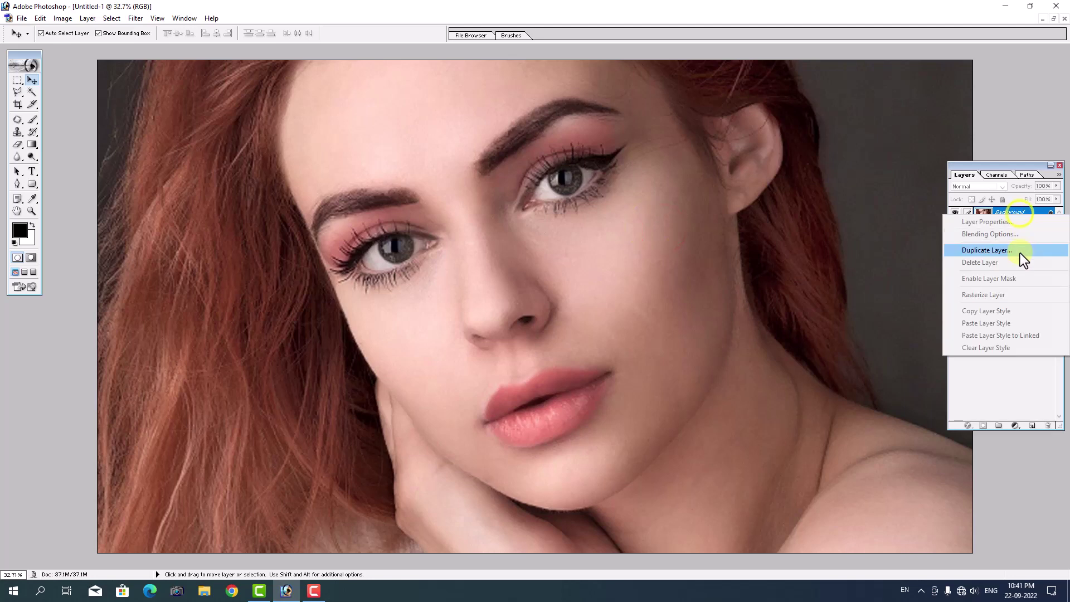
click(1020, 253)
text(001)
key(Return)
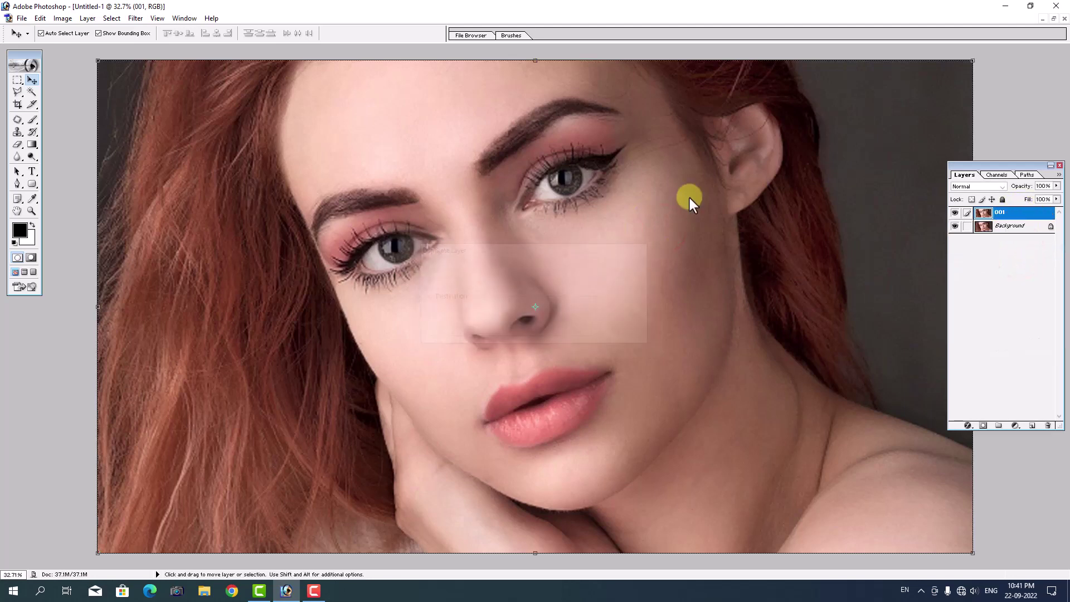
drag(271, 91, 823, 370)
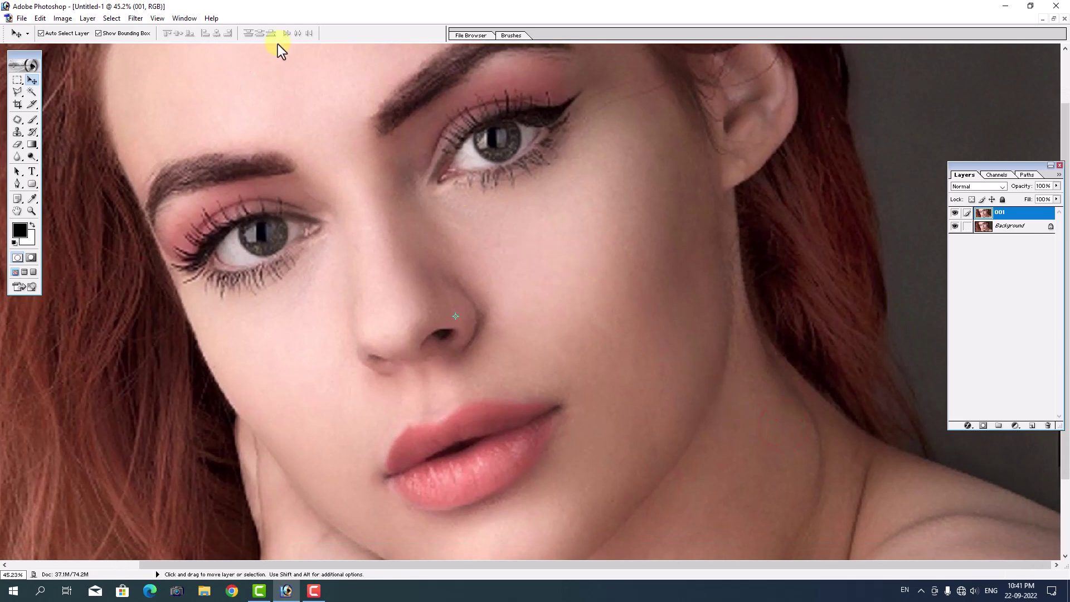
click(135, 19)
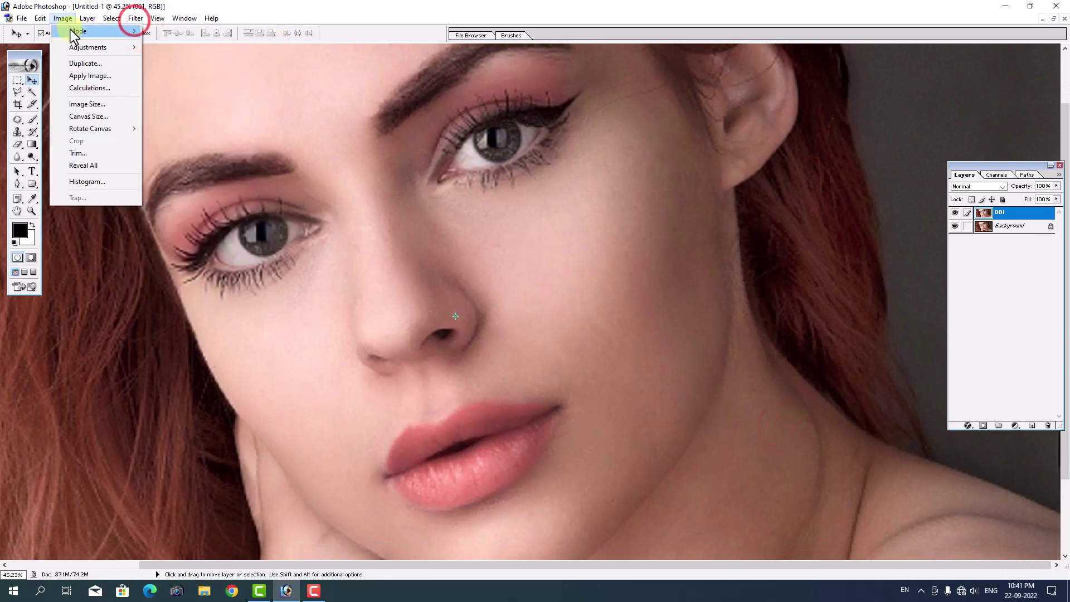
click(83, 41)
click(204, 58)
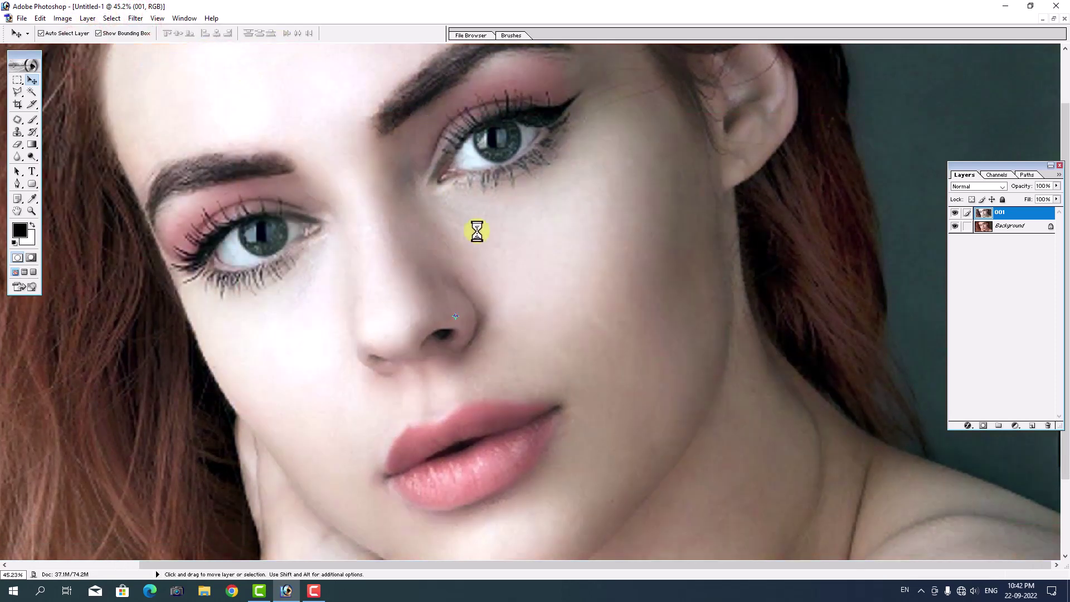
right_click(553, 229)
click(569, 232)
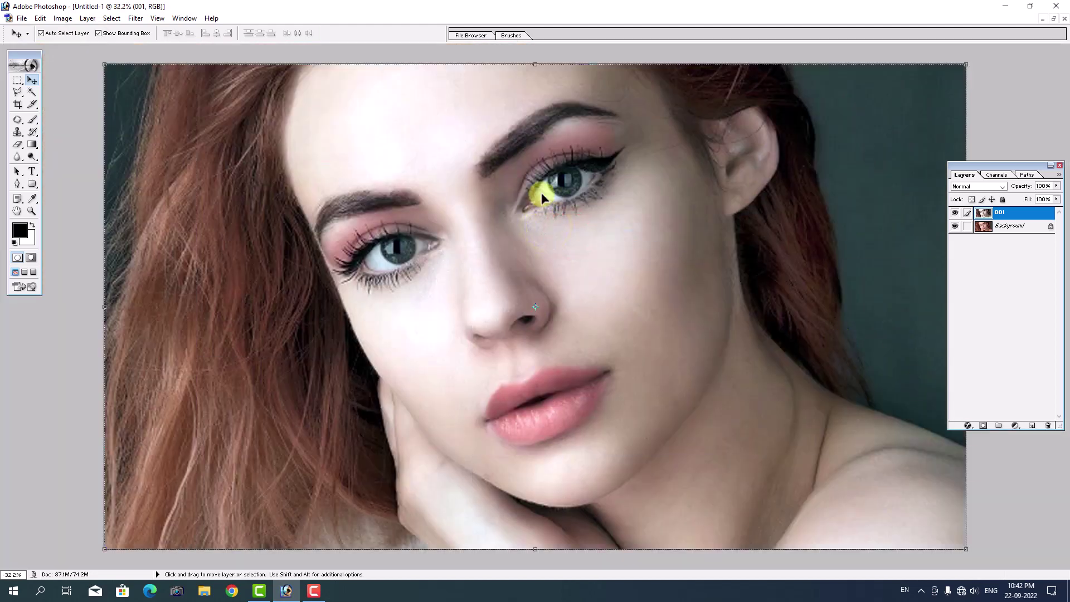
key(ctrl+shift+b)
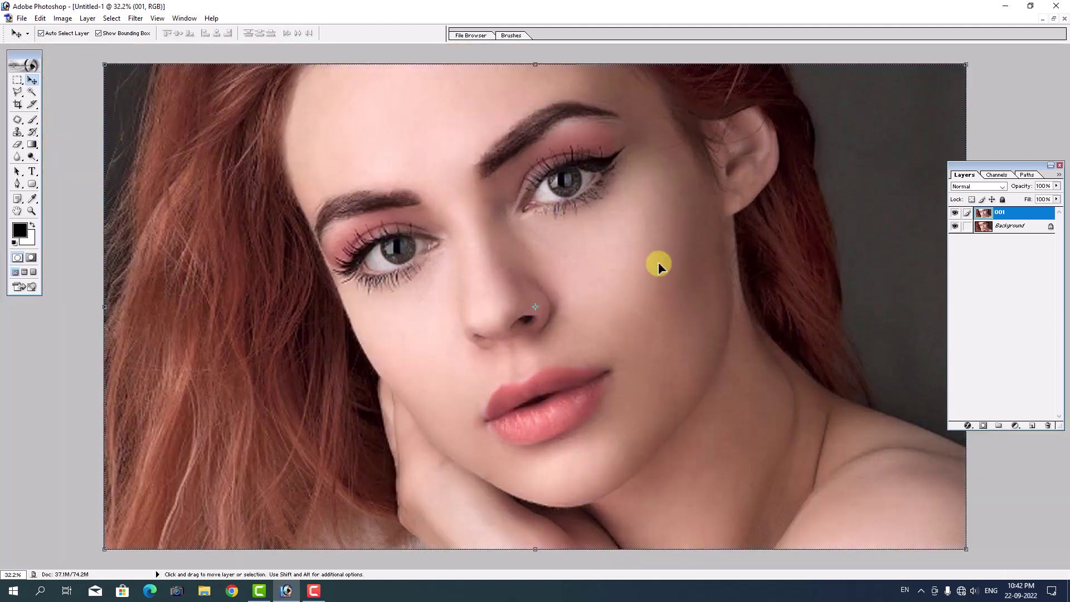
click(63, 19)
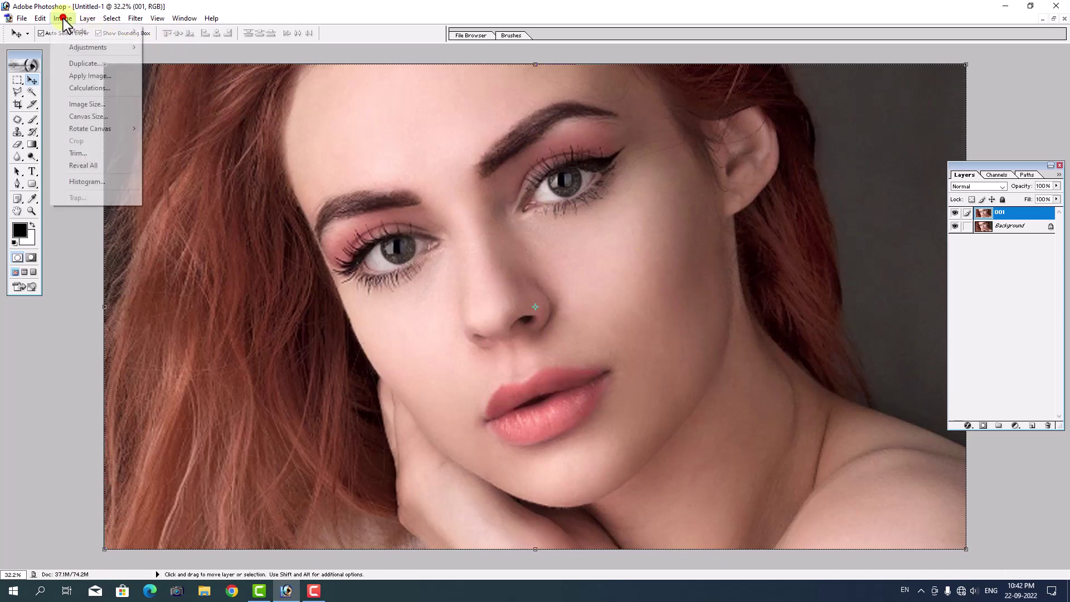
click(92, 43)
click(203, 48)
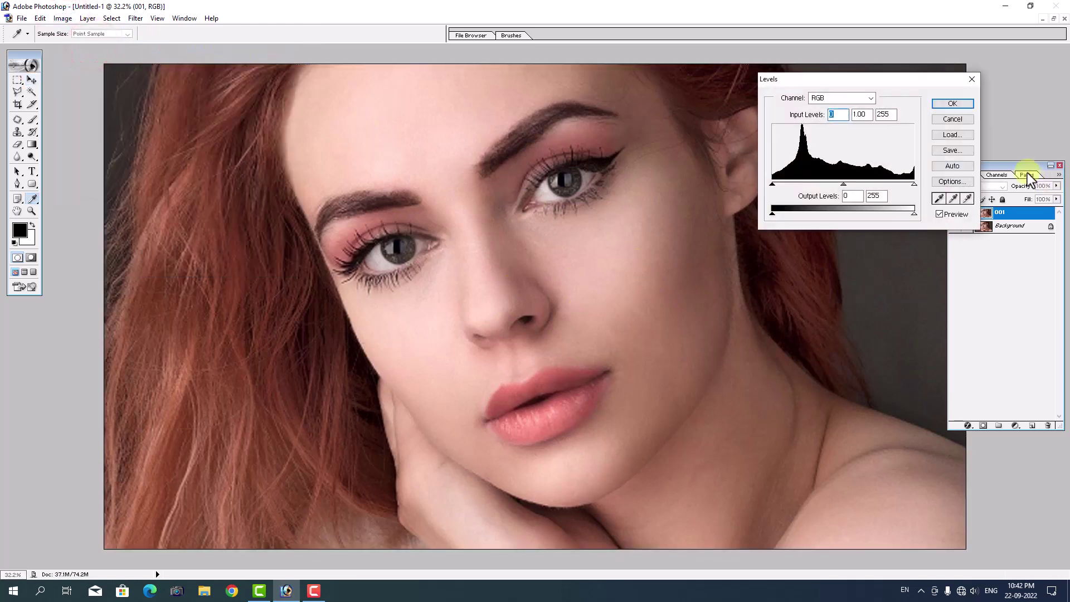
click(953, 166)
click(960, 120)
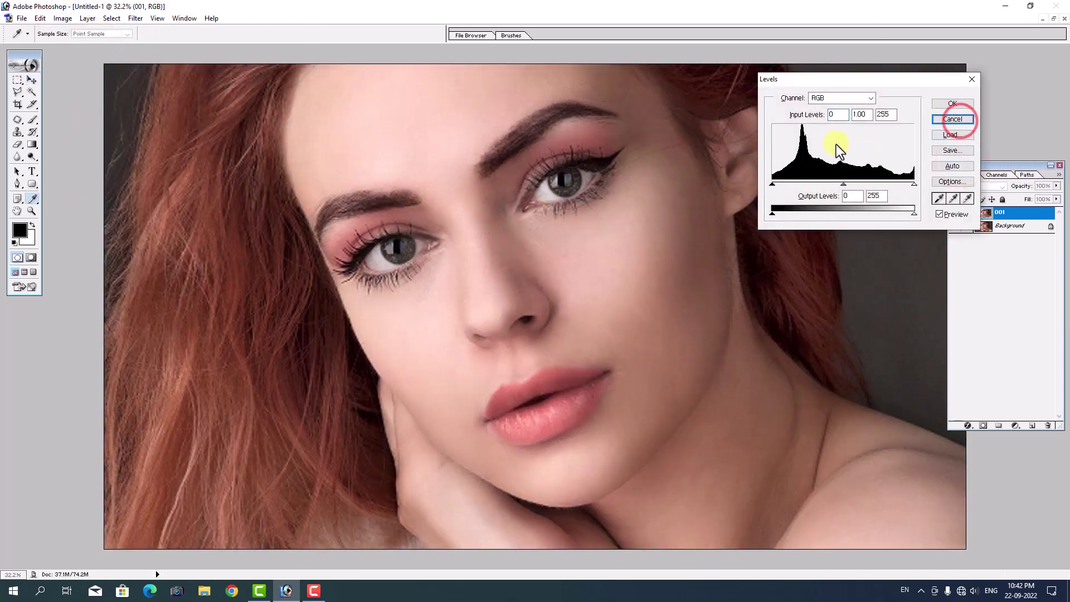
click(971, 79)
click(62, 19)
mouse_move(88, 46)
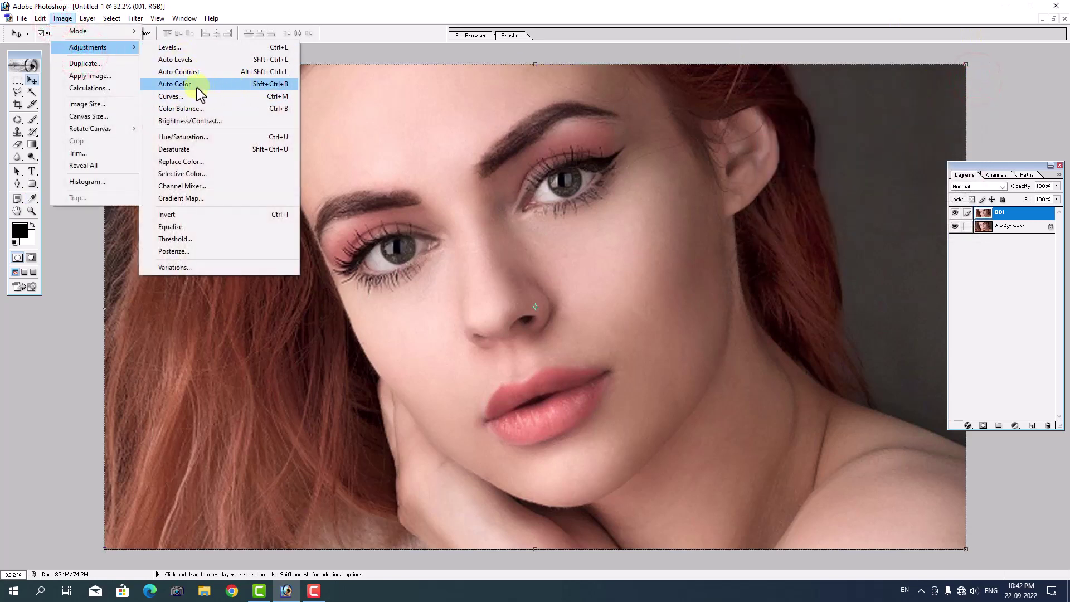
click(212, 87)
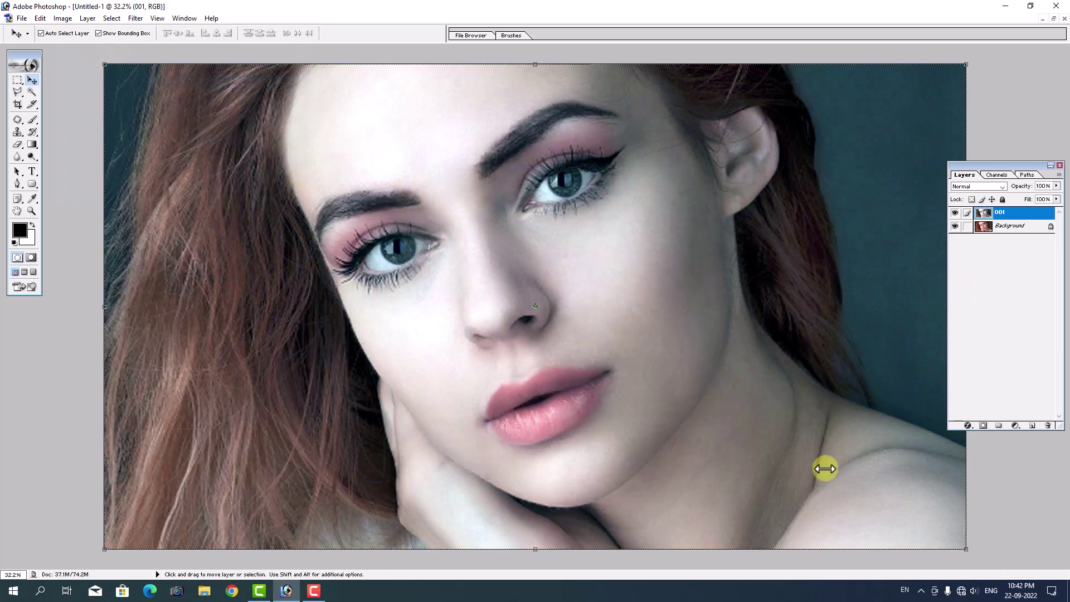
key(ctrl+z)
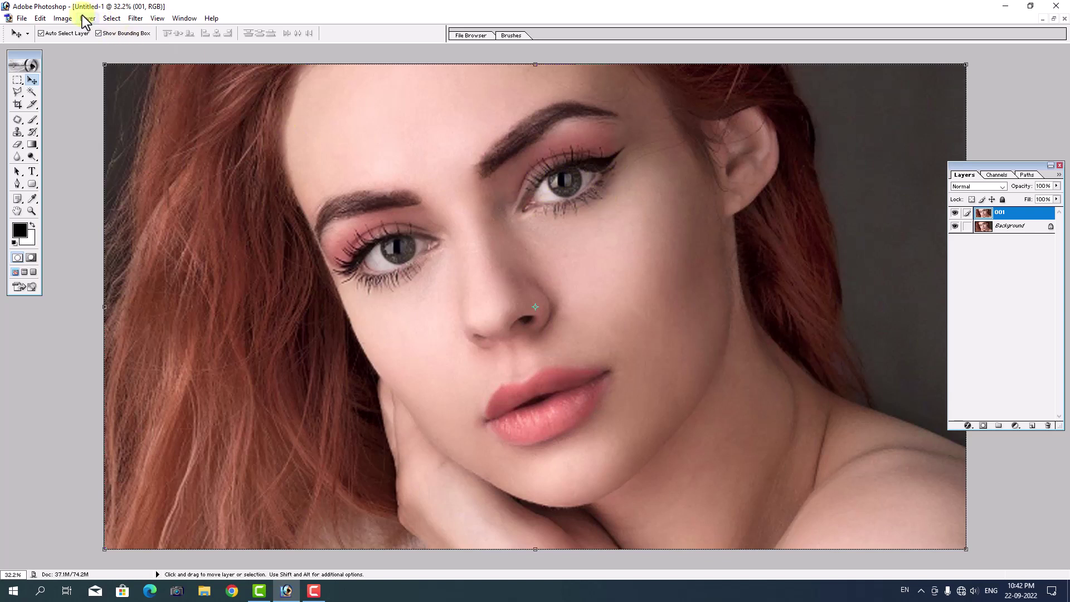
click(62, 18)
click(88, 47)
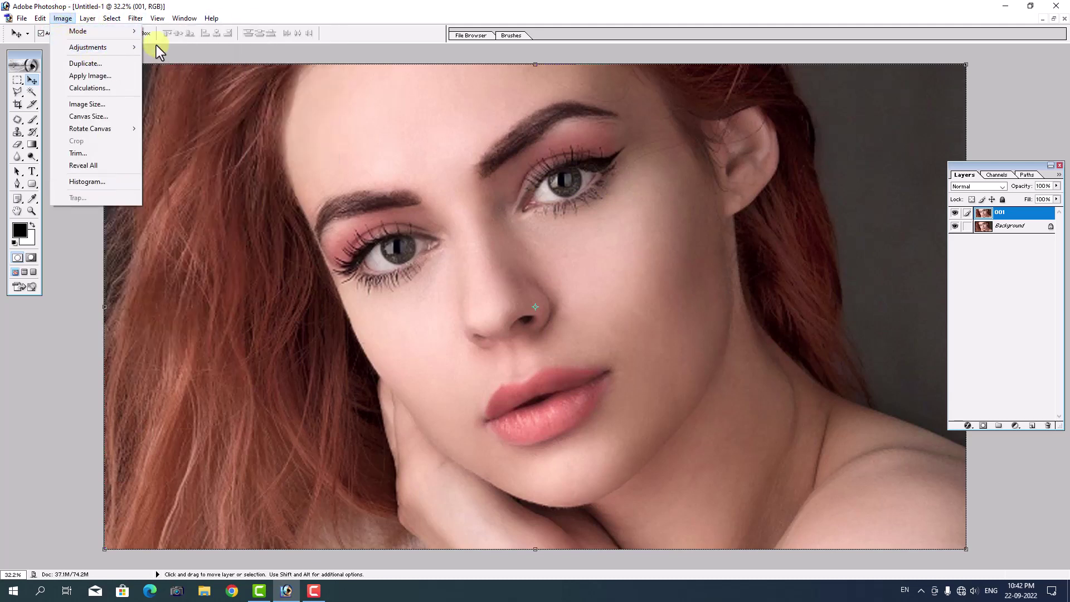
Lift the Curves midpoint slightly to brighten midtones, discarding the Auto correction
click(127, 47)
click(170, 95)
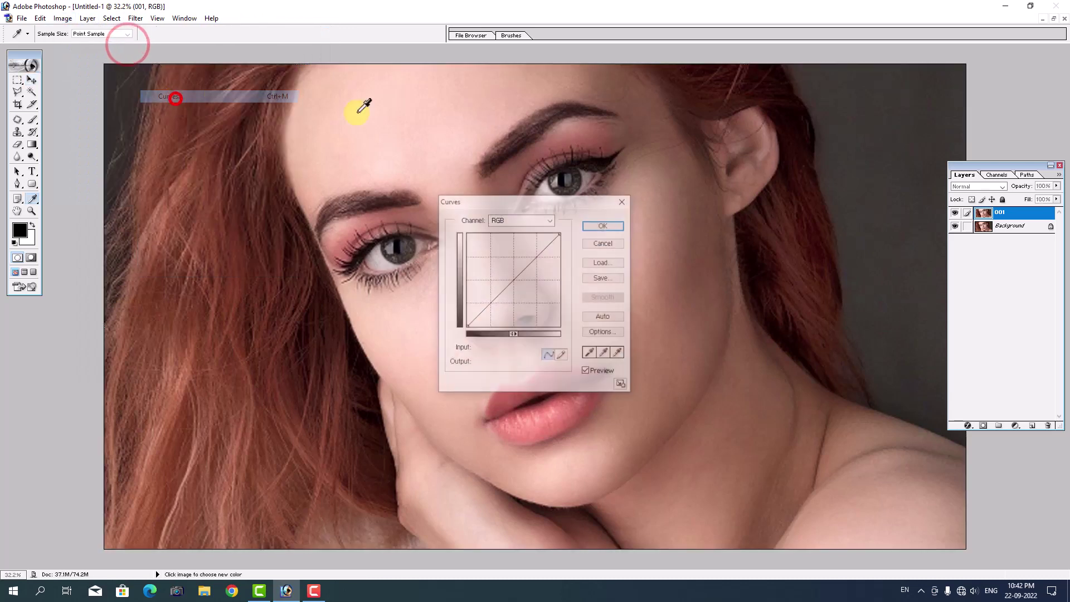
click(590, 207)
drag(551, 202, 801, 79)
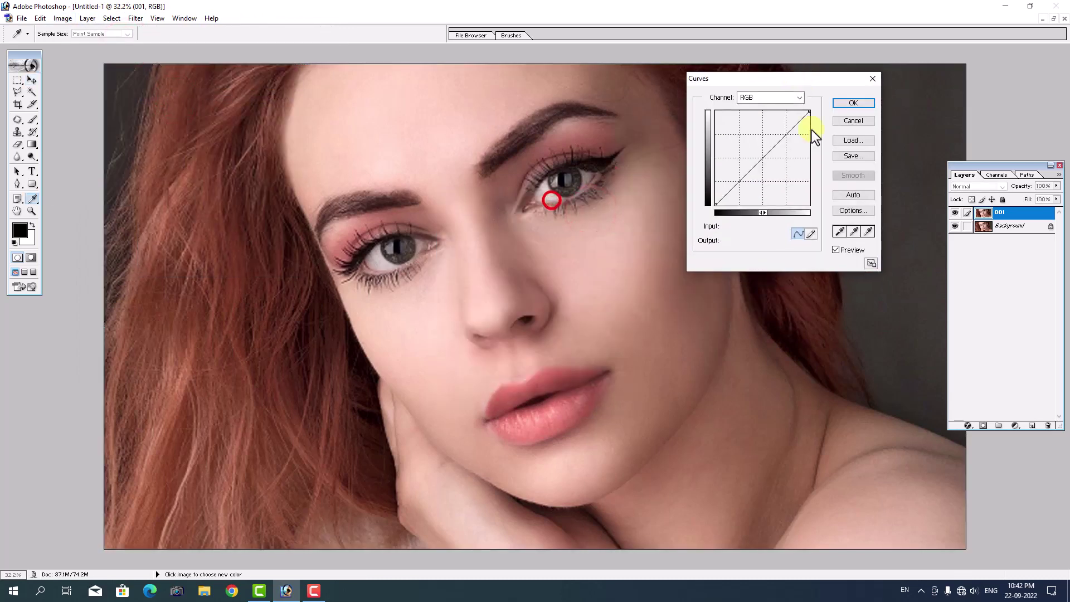
click(841, 195)
alt+click(853, 120)
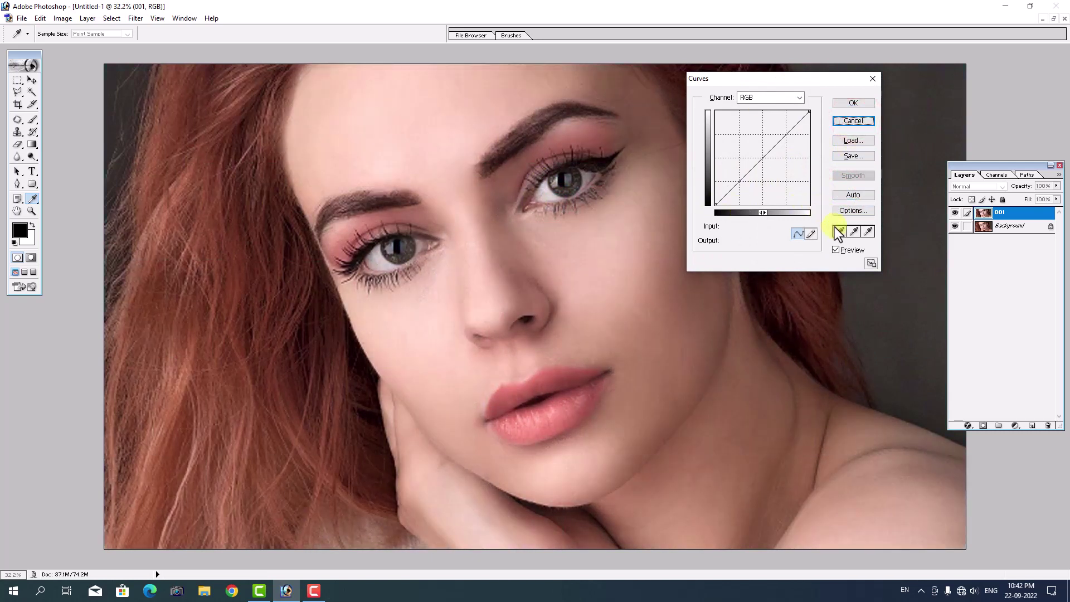
click(763, 213)
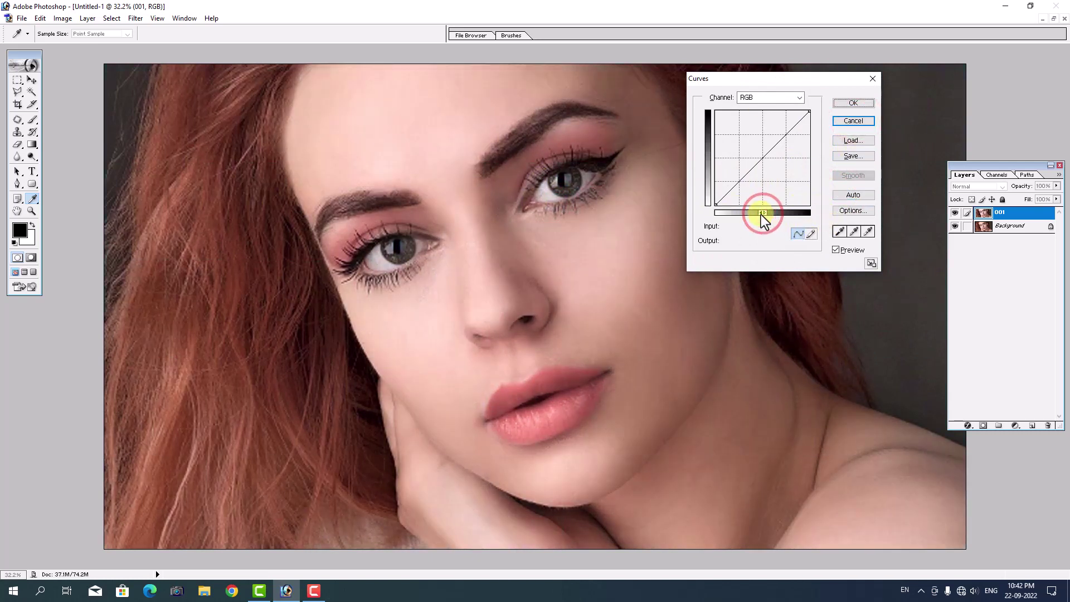
click(761, 214)
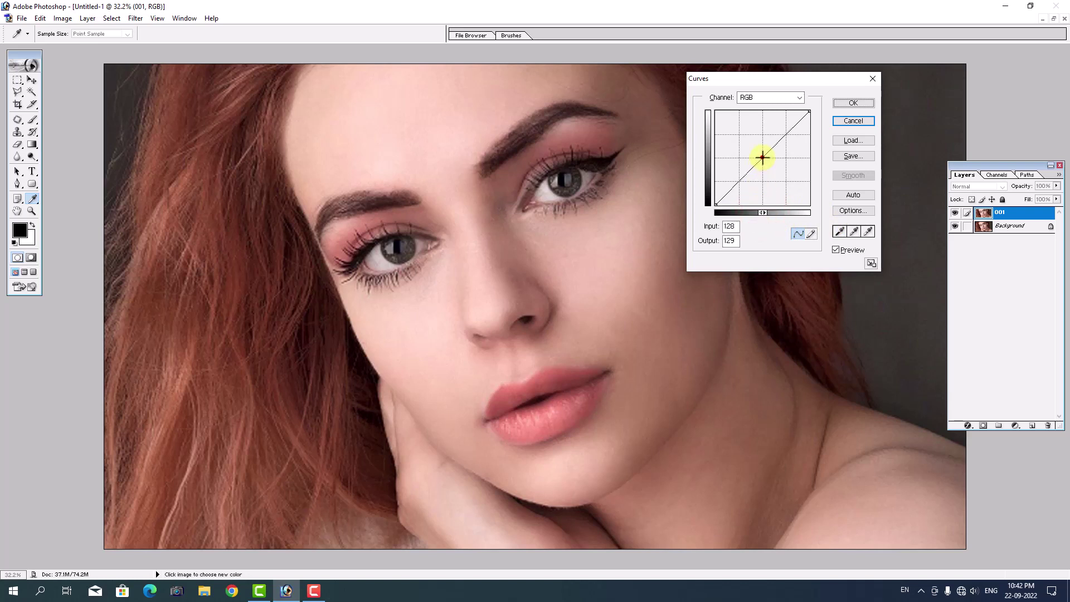
drag(762, 158, 762, 156)
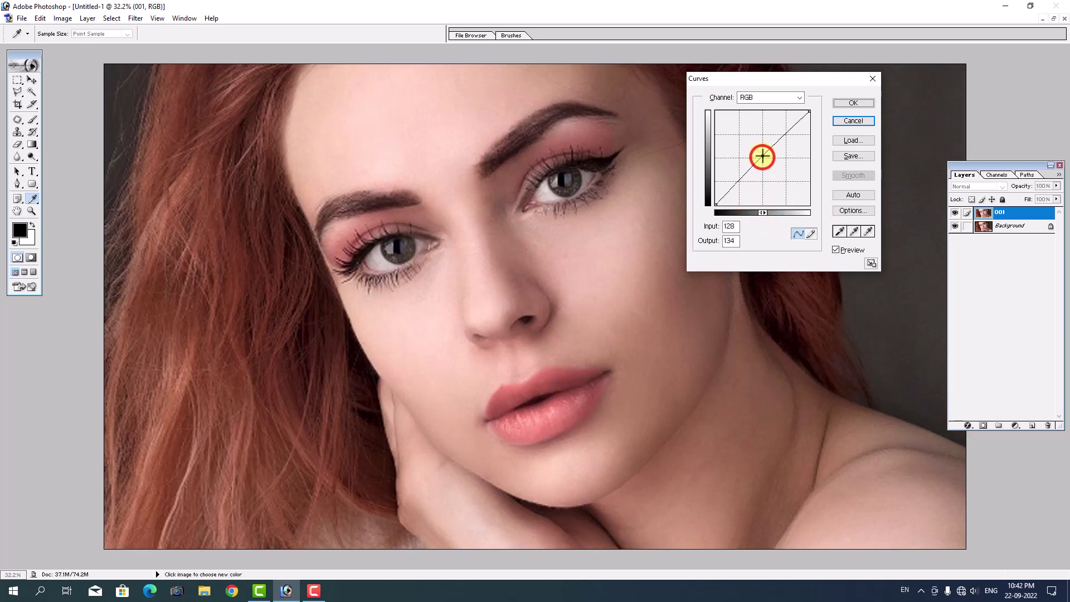
click(841, 103)
Apply Levels with white input 248 and midtones gamma 1.05
click(64, 21)
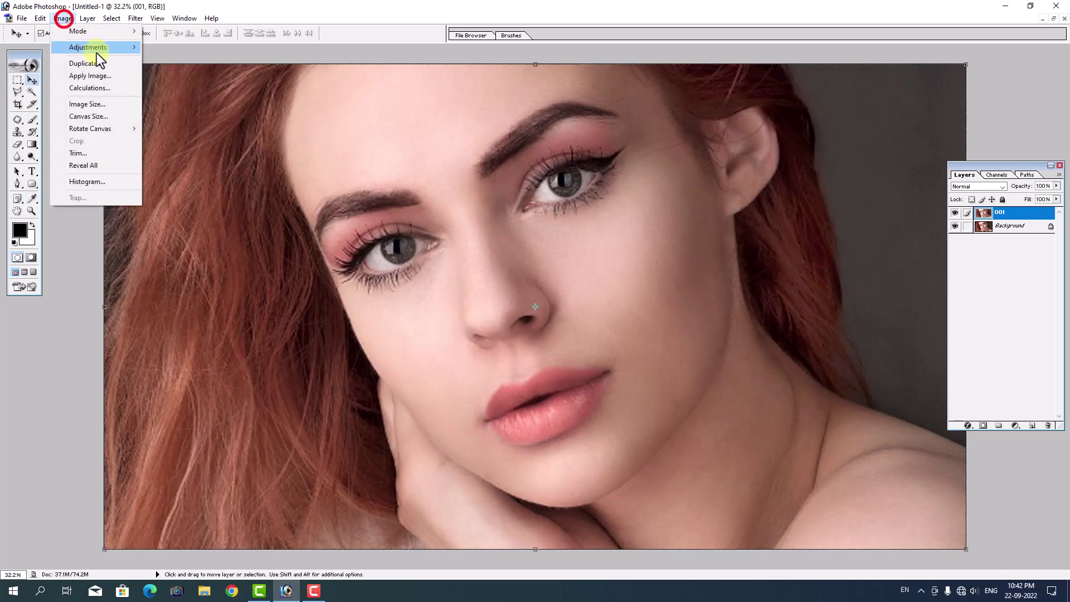
click(175, 41)
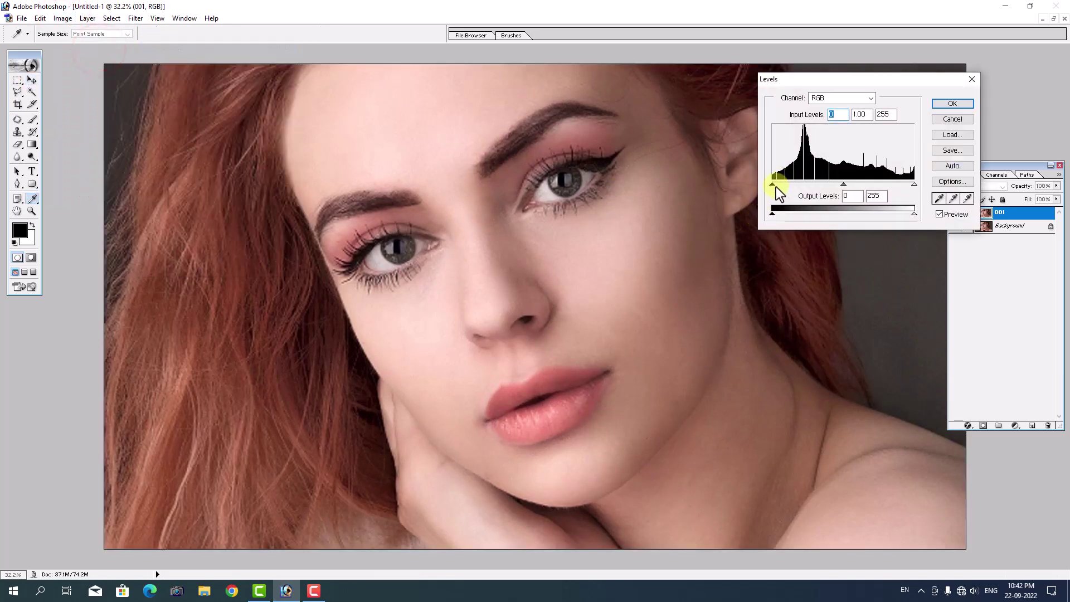
drag(914, 184, 916, 189)
drag(844, 185, 841, 186)
drag(913, 185, 912, 185)
click(947, 107)
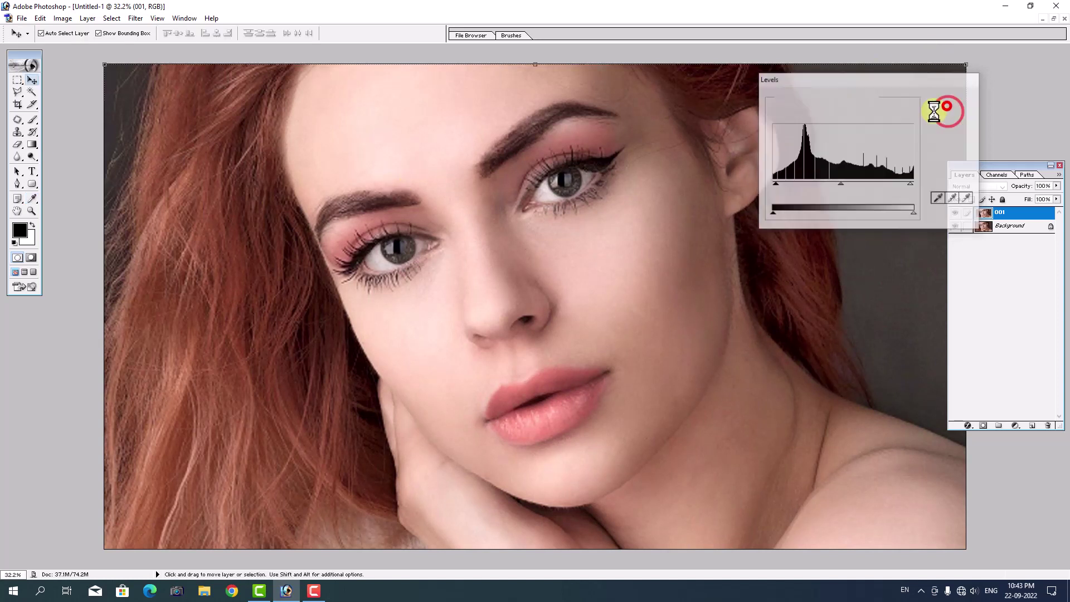
Zoom in to 71.8% around the brow and pan to centre the eyes
key(v)
right_click(507, 329)
click(526, 337)
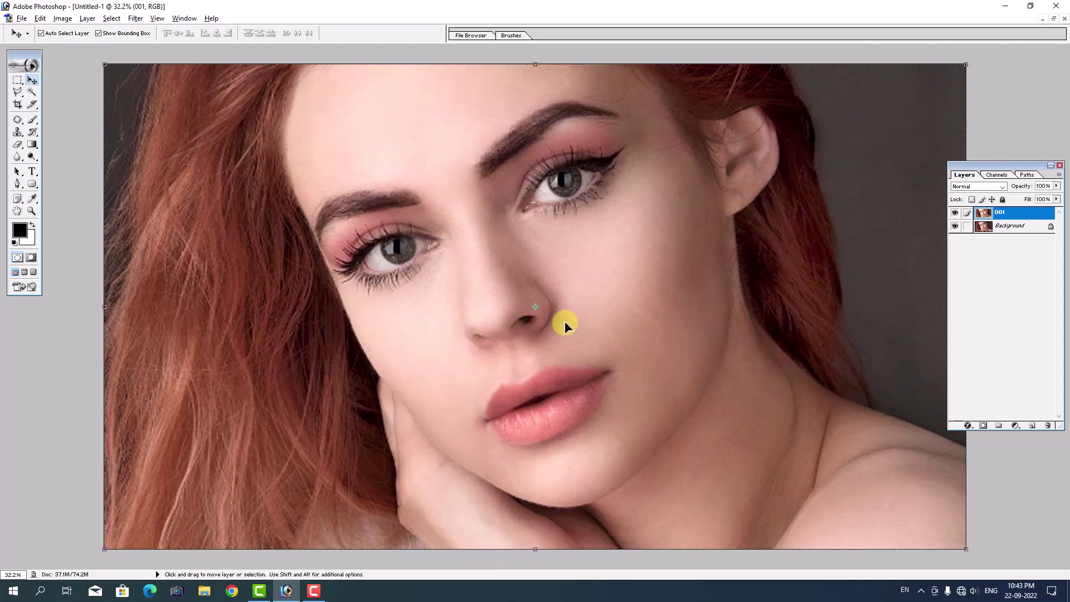
click(594, 332)
click(573, 255)
key(ctrl+space)
click(297, 173)
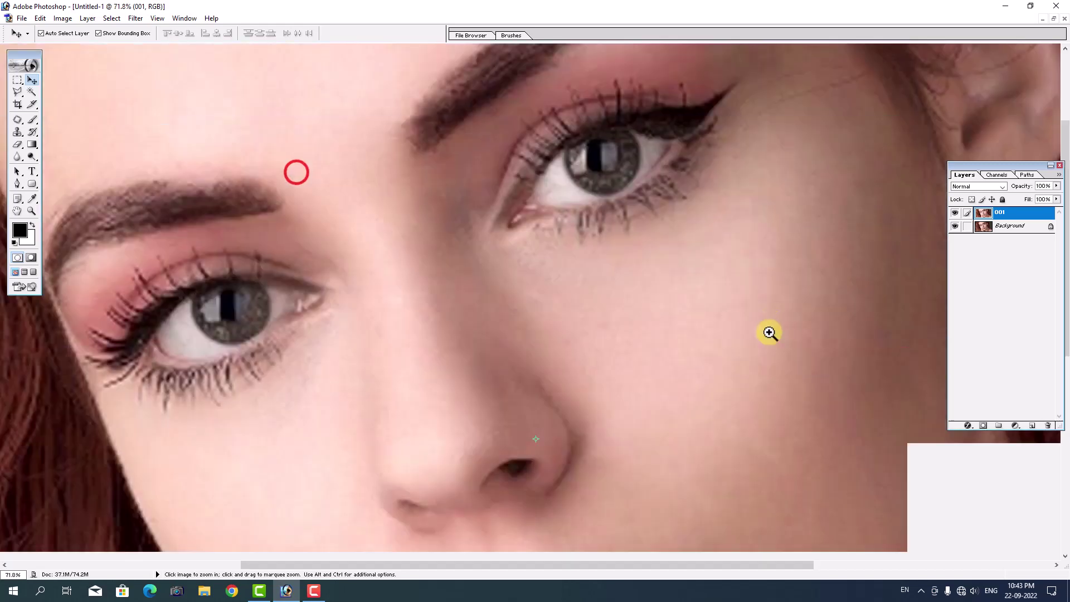
drag(683, 302, 682, 368)
Start Unsharp Mask with its preview at 33% centred on the eye
click(136, 17)
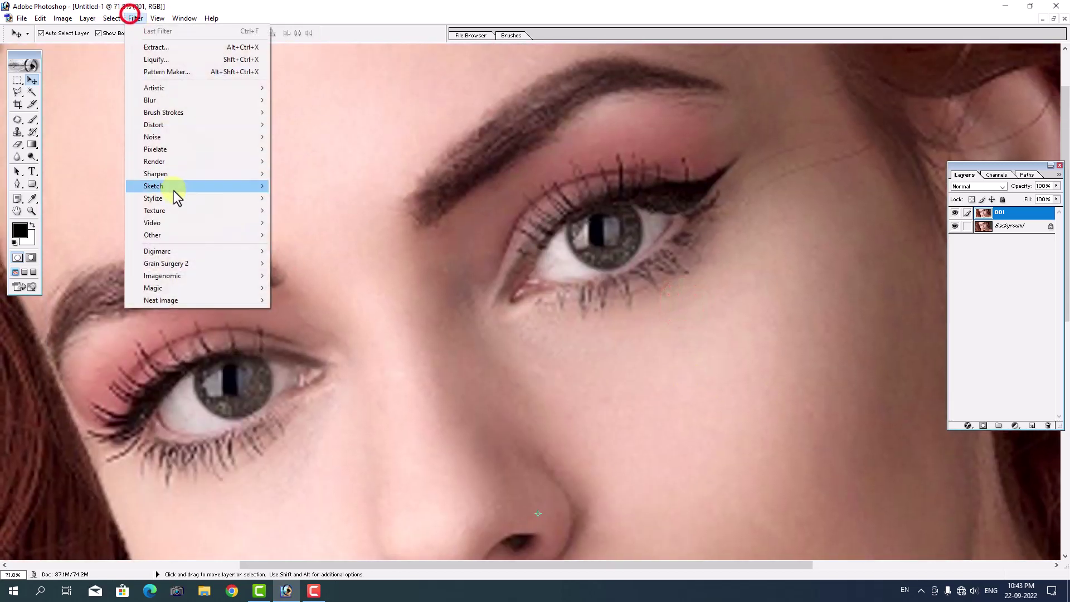
click(172, 173)
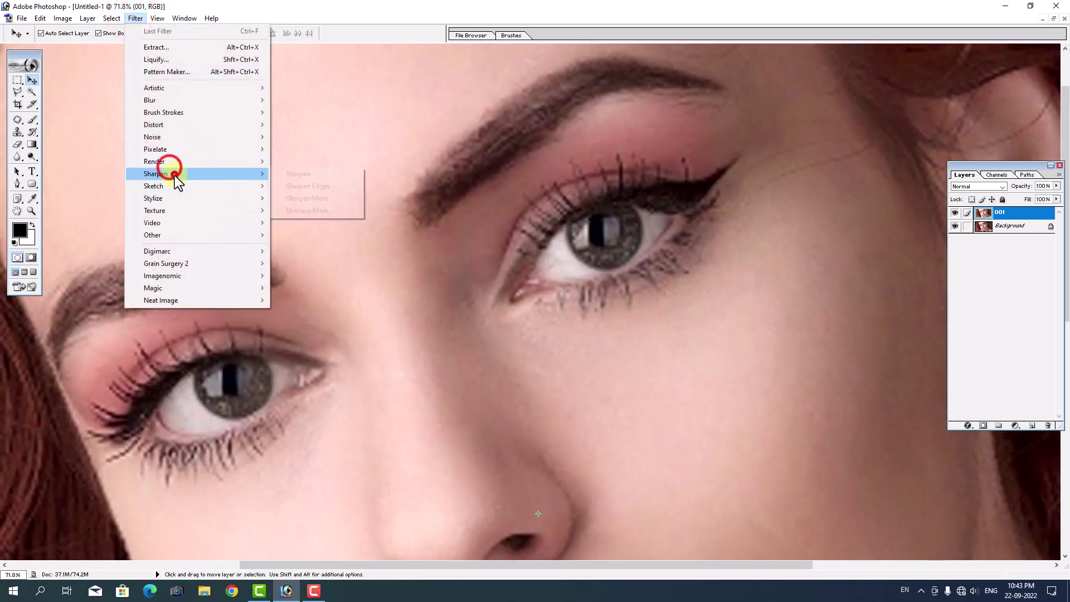
click(296, 209)
click(554, 258)
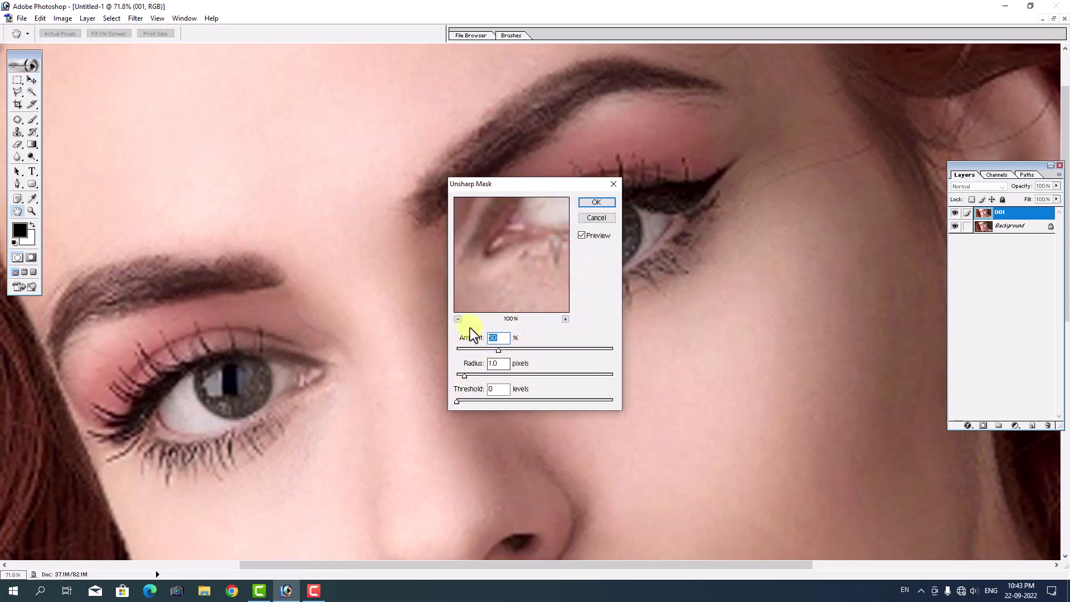
click(458, 319)
click(551, 242)
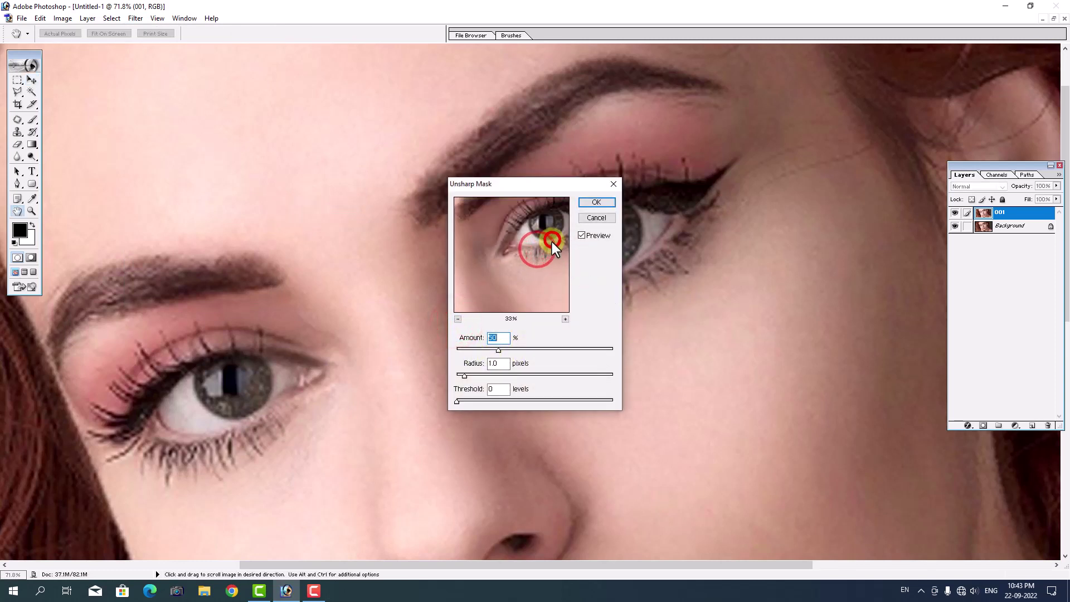
drag(498, 349, 530, 348)
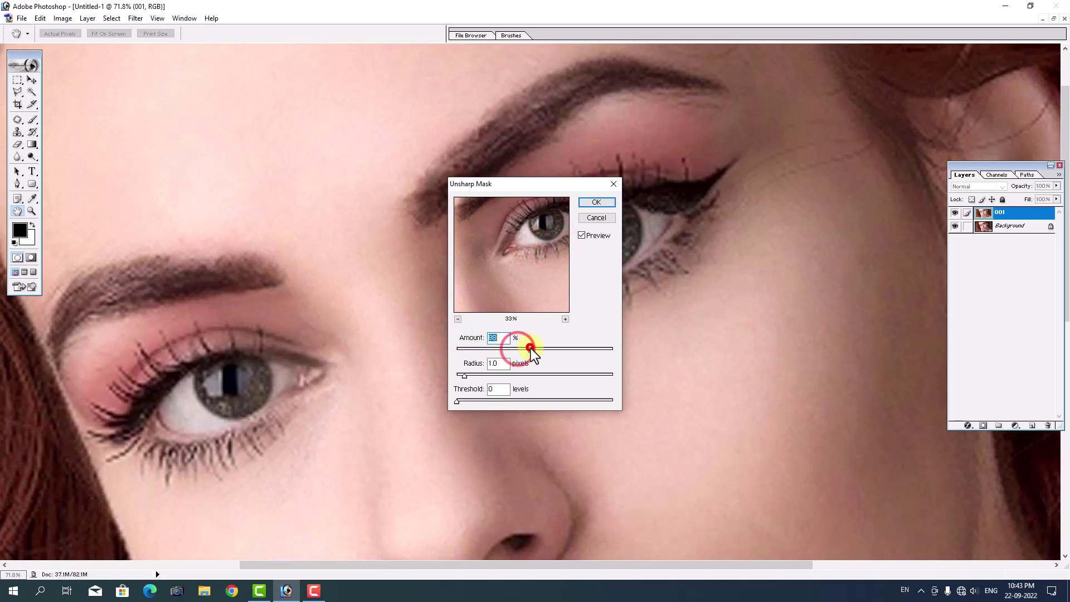
drag(543, 242, 521, 263)
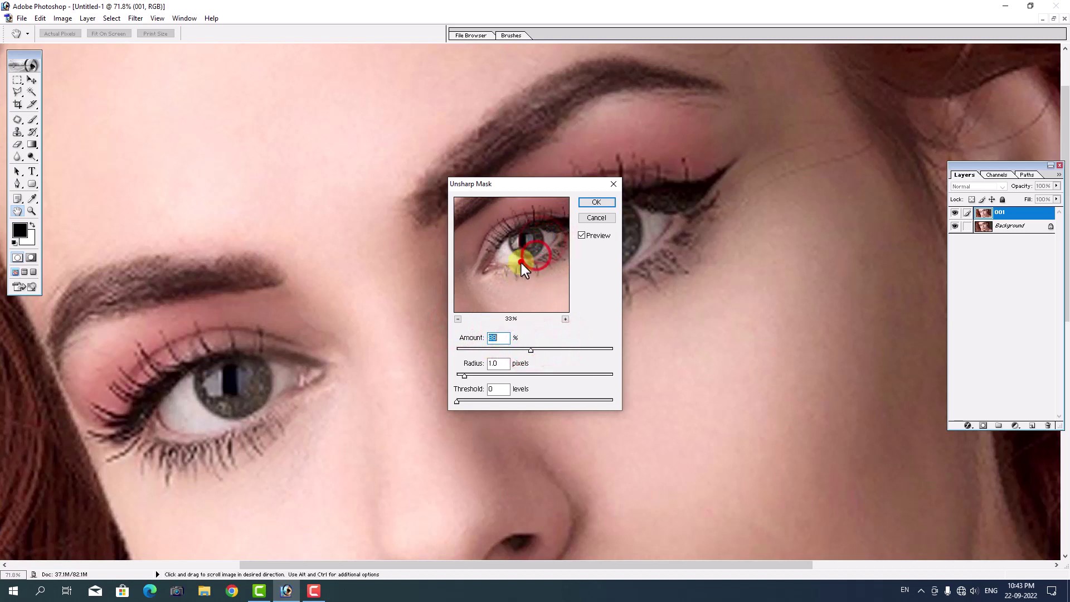
Apply Unsharp Mask with Amount 50%, Radius 3.5 pixels and Threshold 0
click(486, 373)
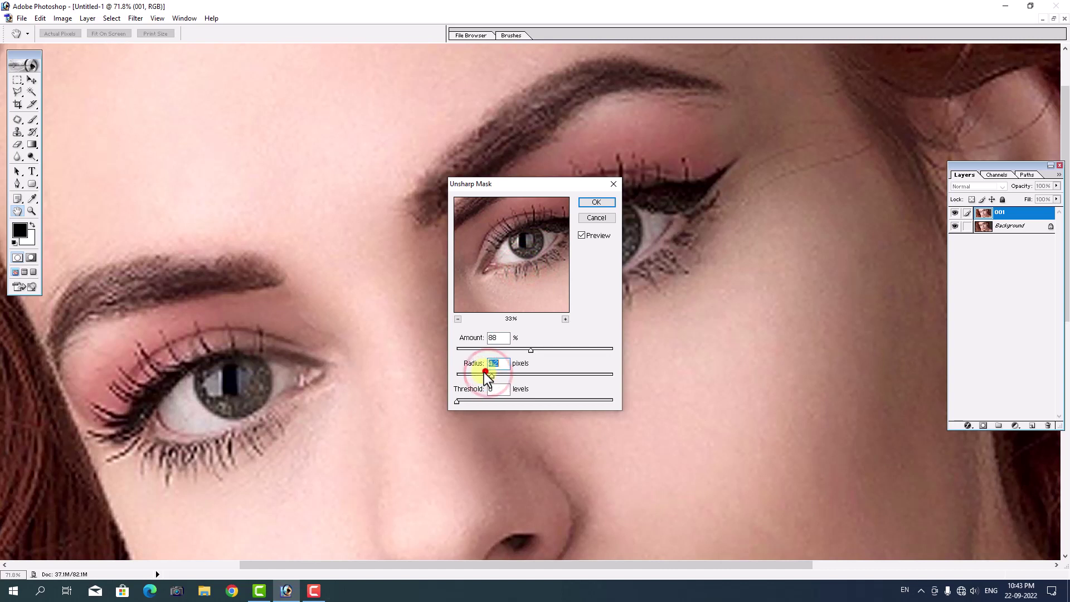
drag(486, 374, 487, 374)
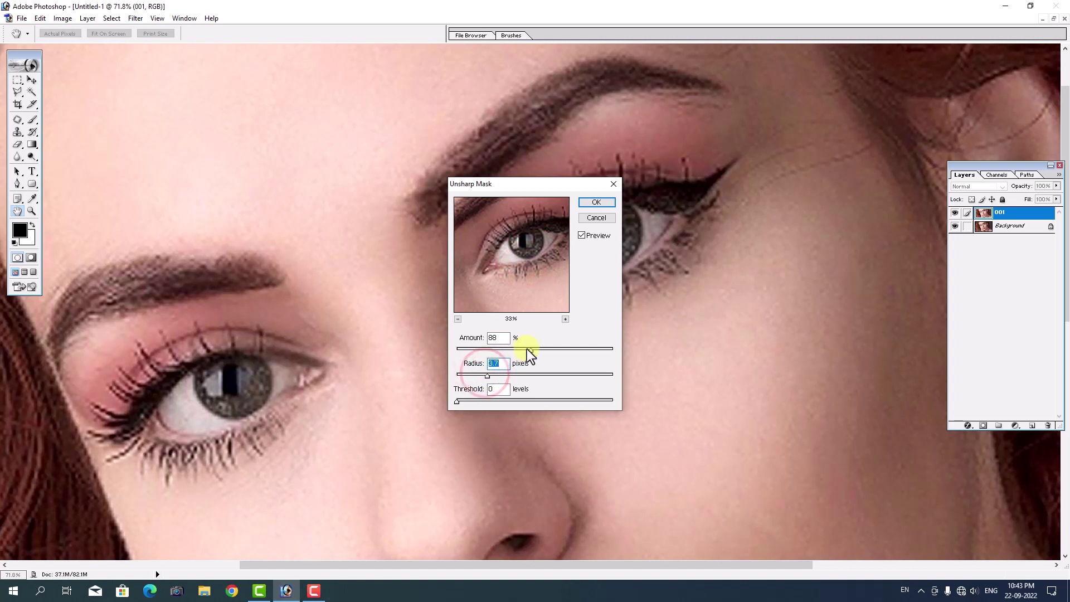
double_click(498, 338)
text(50)
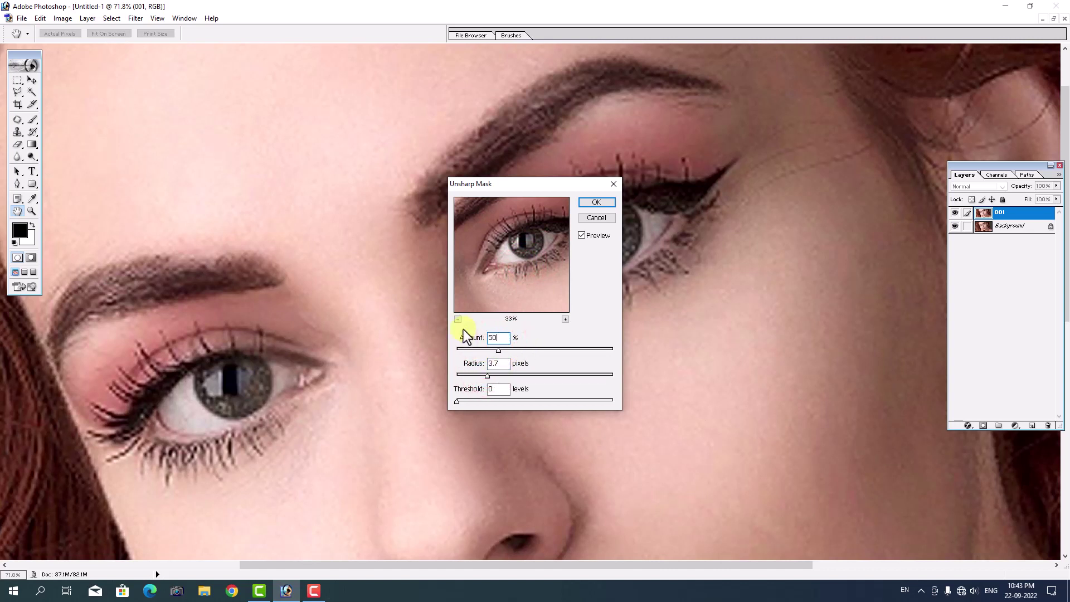
click(497, 375)
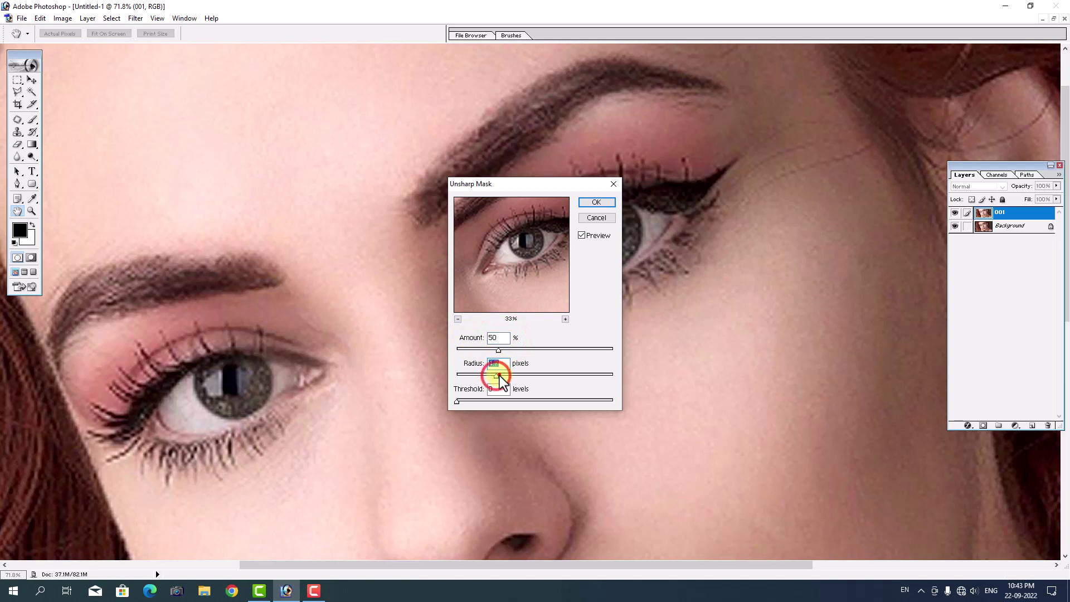
mouse_move(496, 375)
mouse_down()
mouse_move(485, 375)
mouse_move(516, 399)
mouse_move(599, 403)
mouse_up()
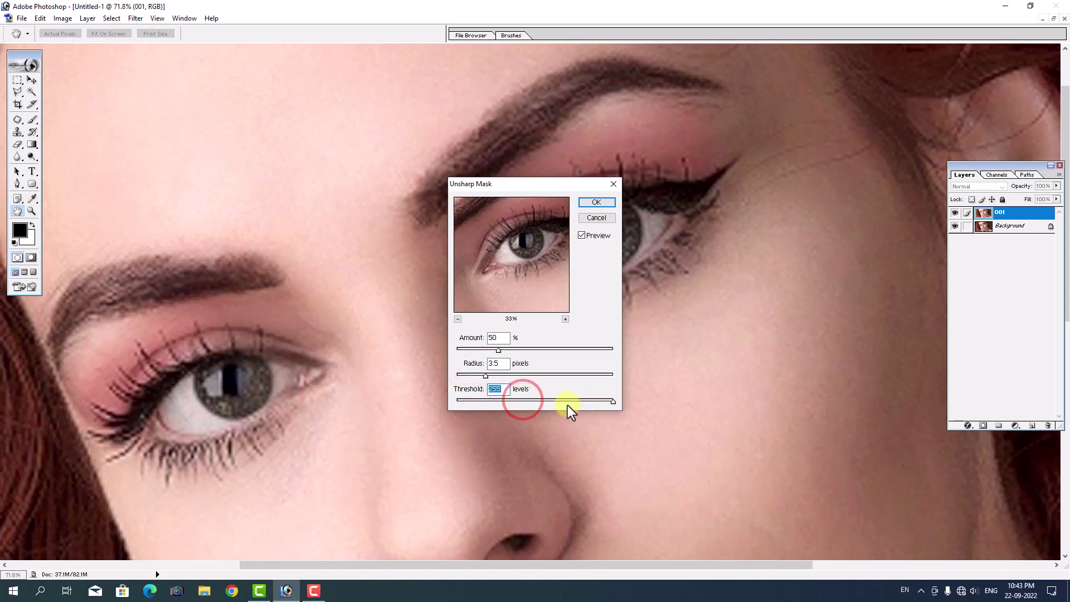
drag(530, 401, 143, 407)
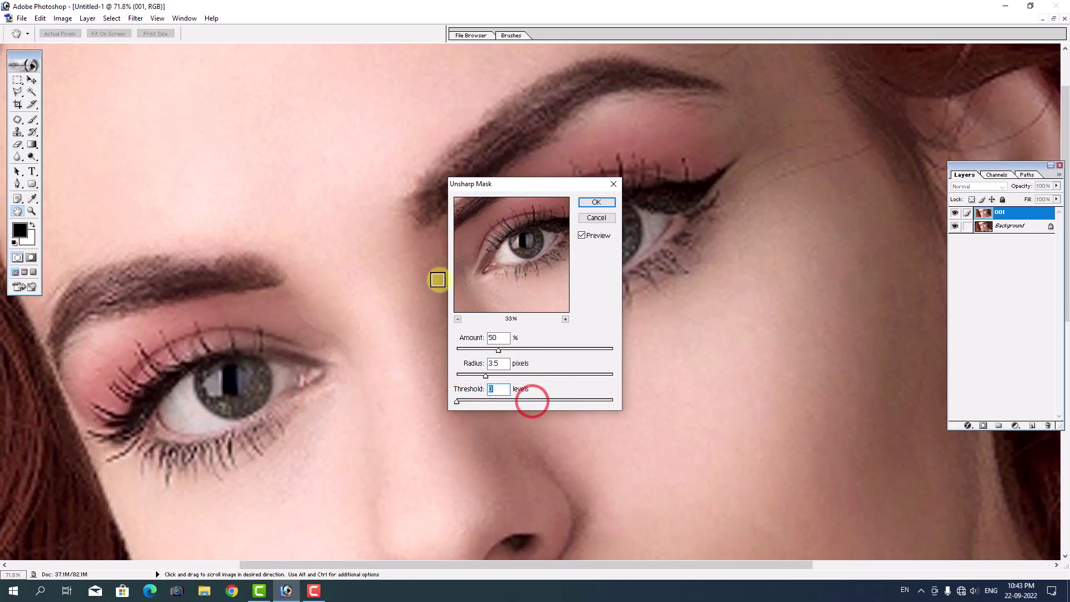
click(605, 202)
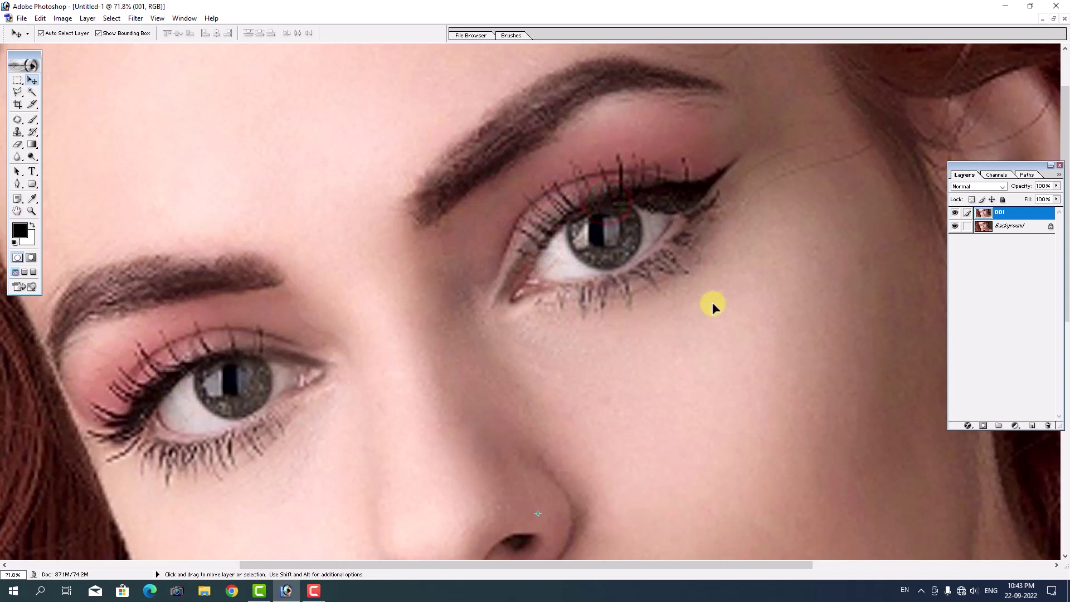
right_click(599, 306)
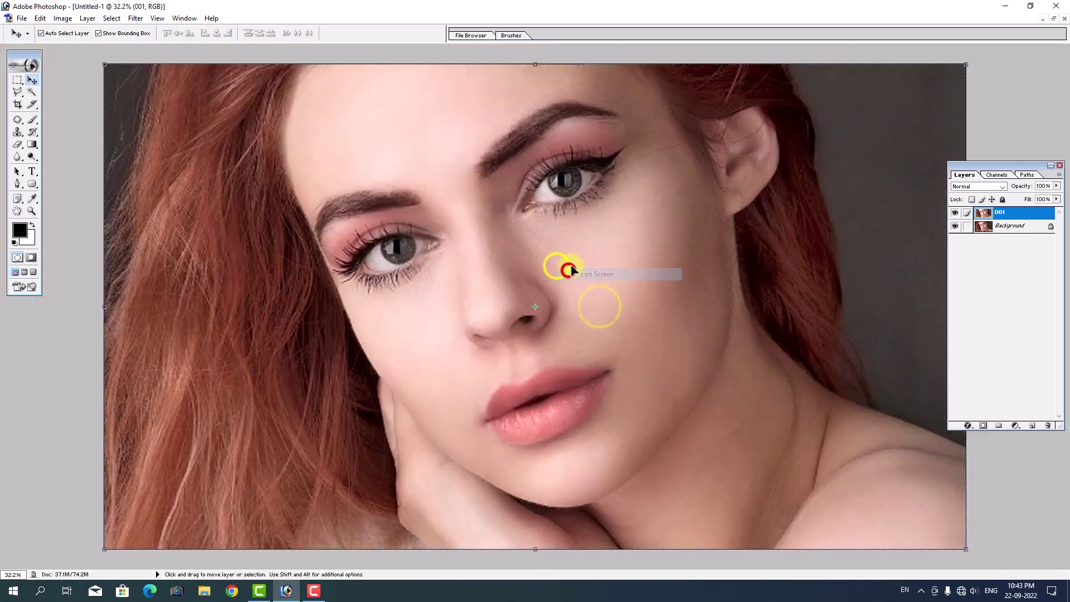
click(569, 270)
drag(261, 144, 393, 182)
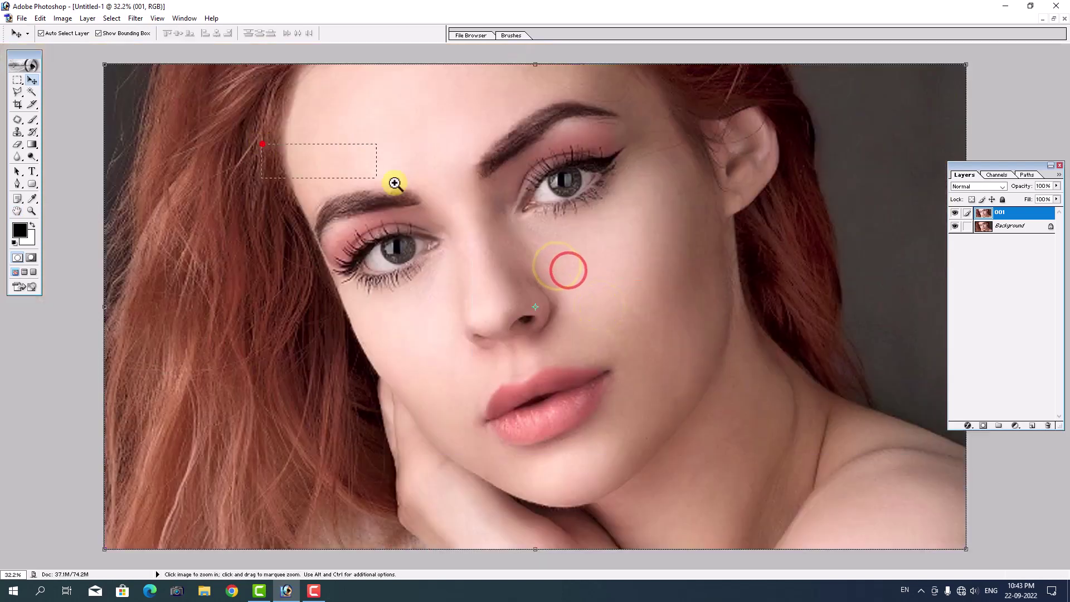
click(309, 144)
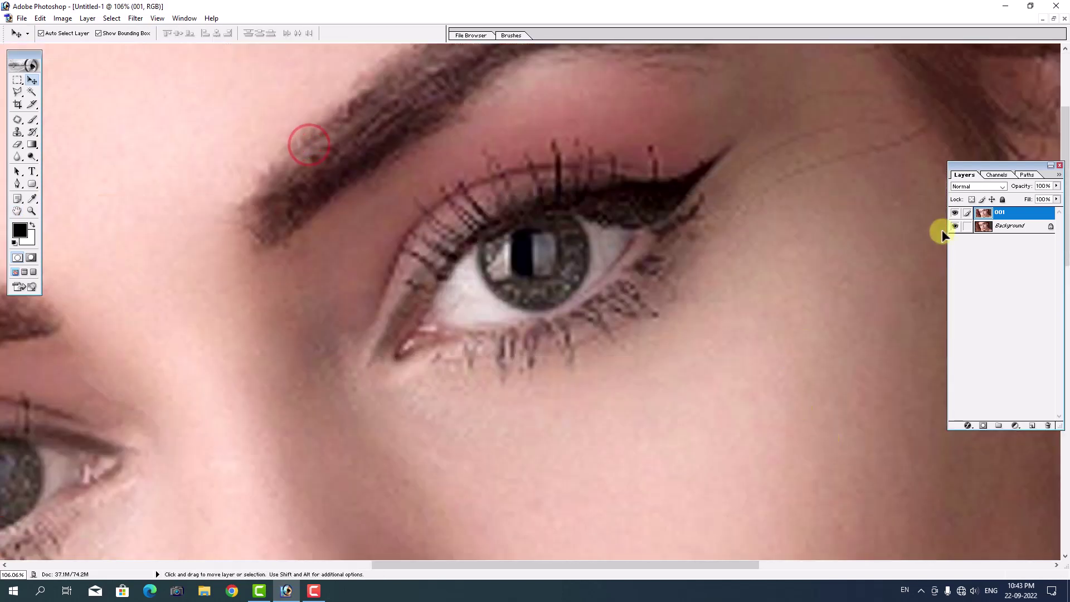
click(955, 212)
click(955, 213)
click(955, 213)
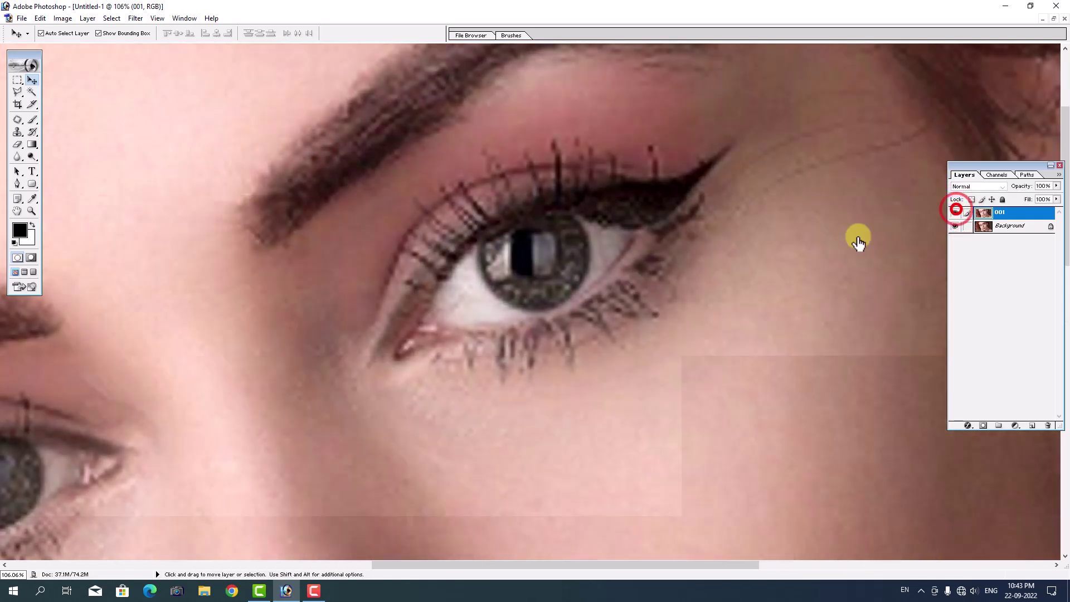
right_click(635, 252)
click(651, 266)
drag(350, 145, 848, 458)
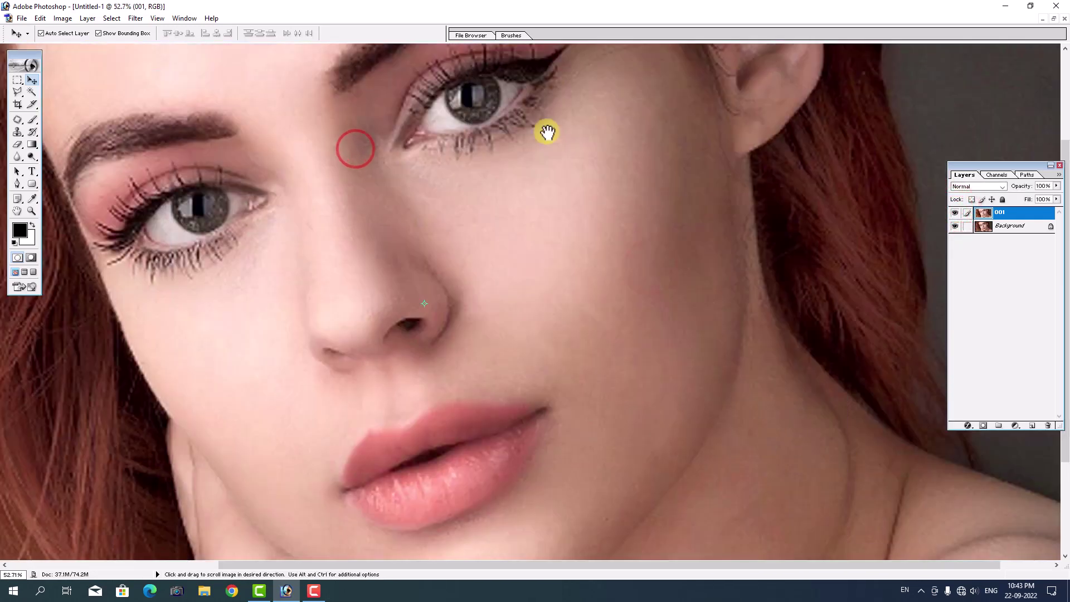
drag(494, 136, 627, 268)
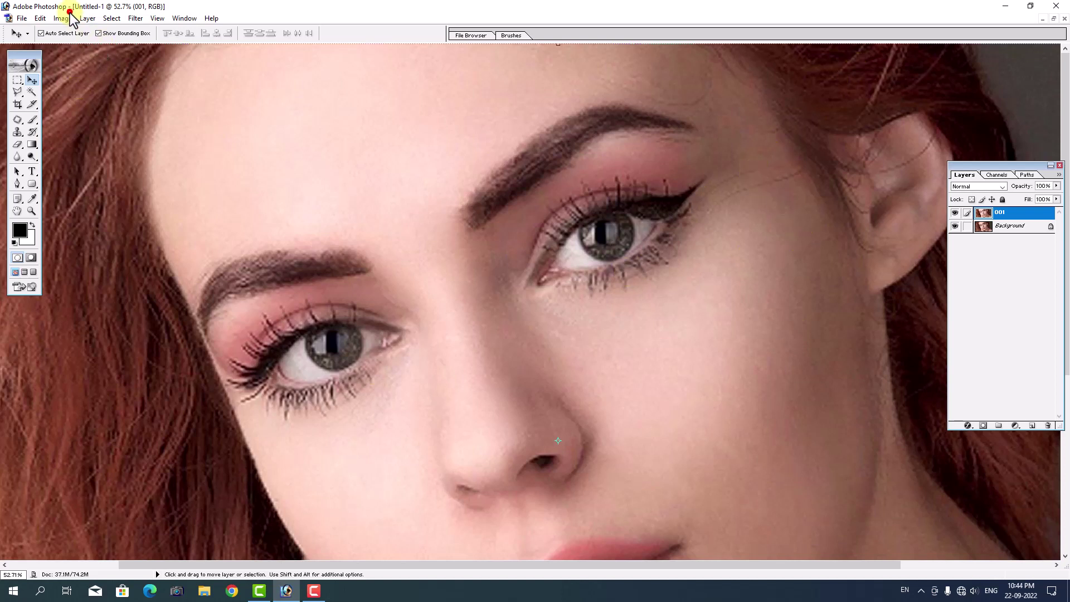
In Selective Color's Blacks range, set yellow +6, black +5 and magenta -1
click(87, 18)
mouse_move(88, 47)
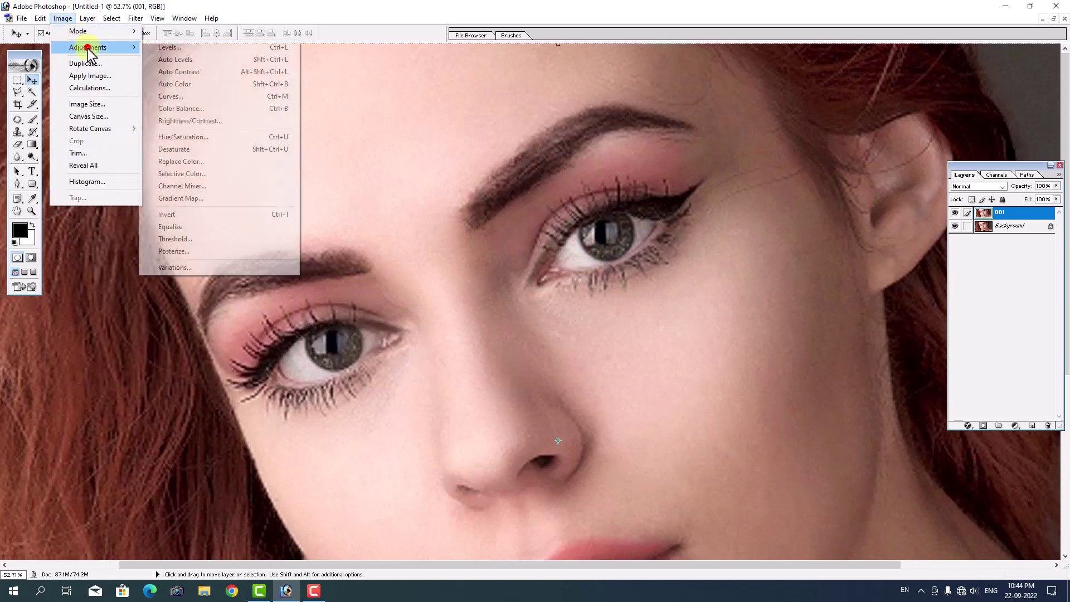
click(256, 174)
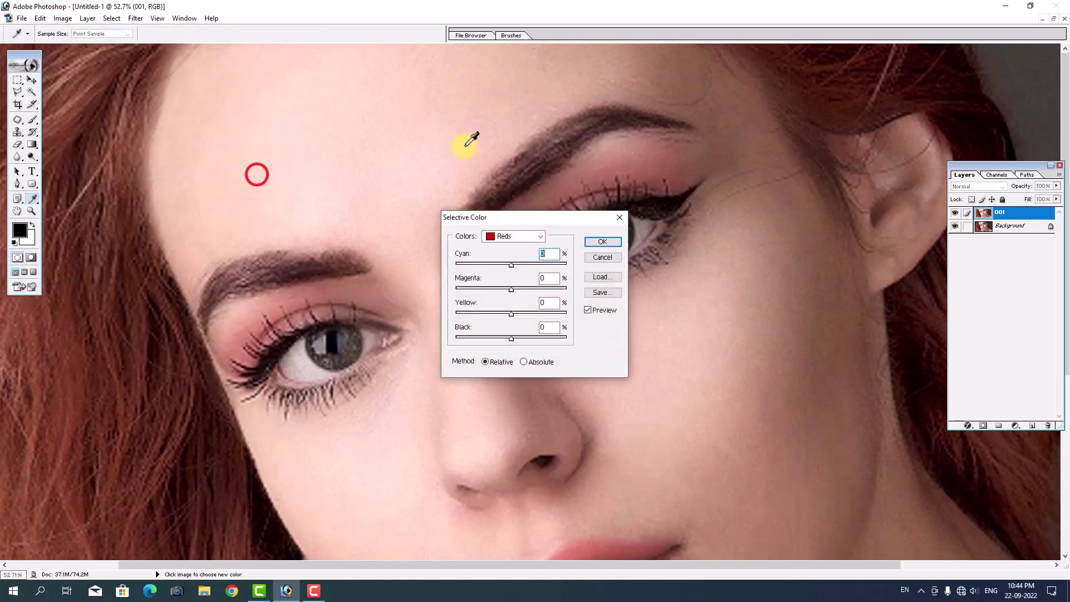
click(527, 238)
click(508, 310)
drag(540, 221, 787, 174)
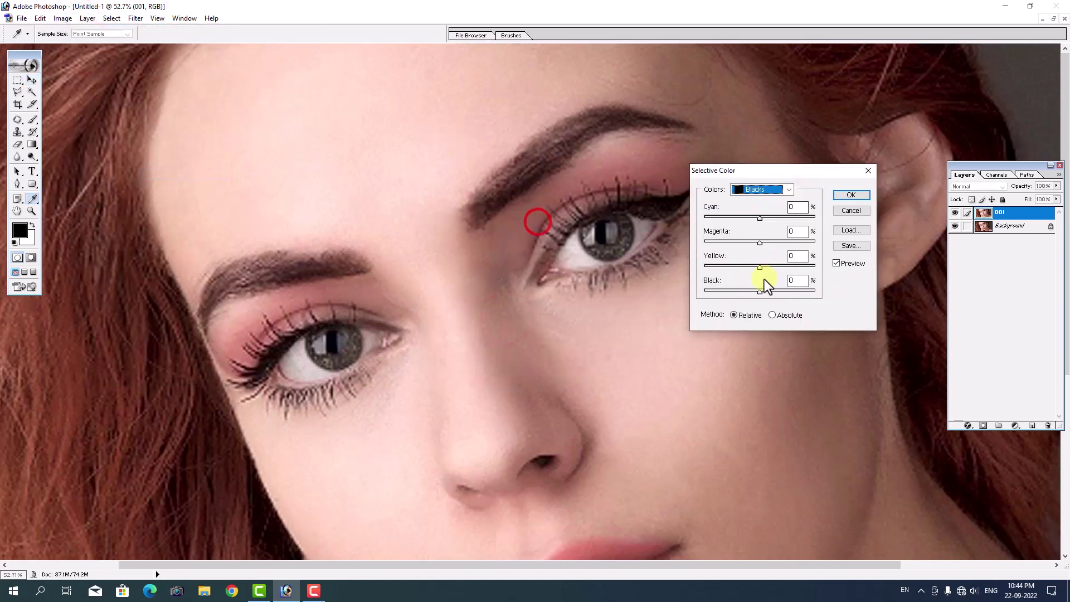
drag(766, 291, 764, 292)
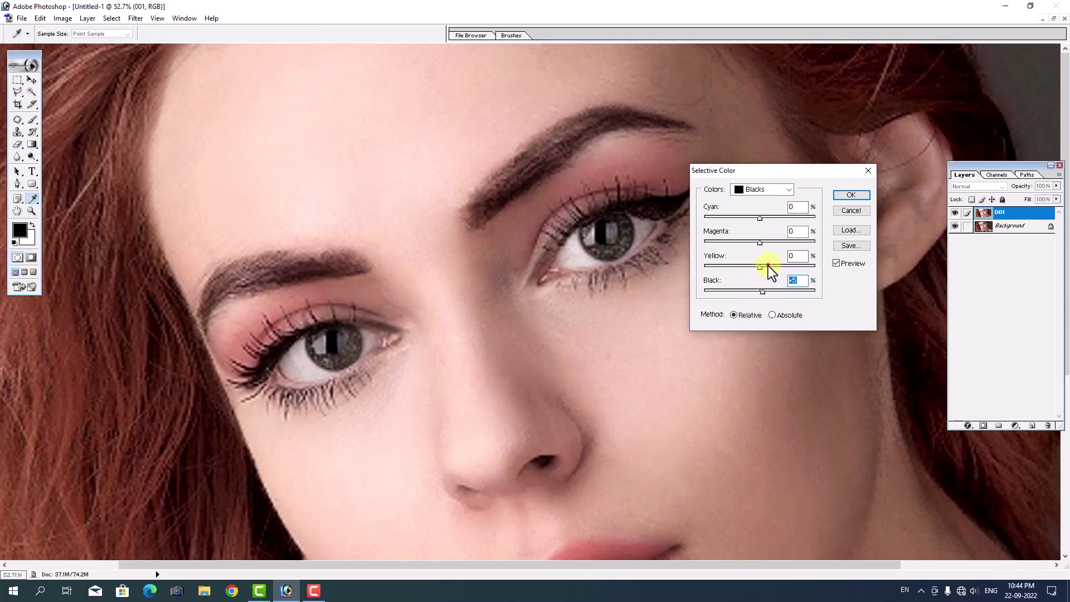
drag(769, 267, 758, 217)
Apply the Selective Color tweak and fit the whole portrait on screen
click(851, 195)
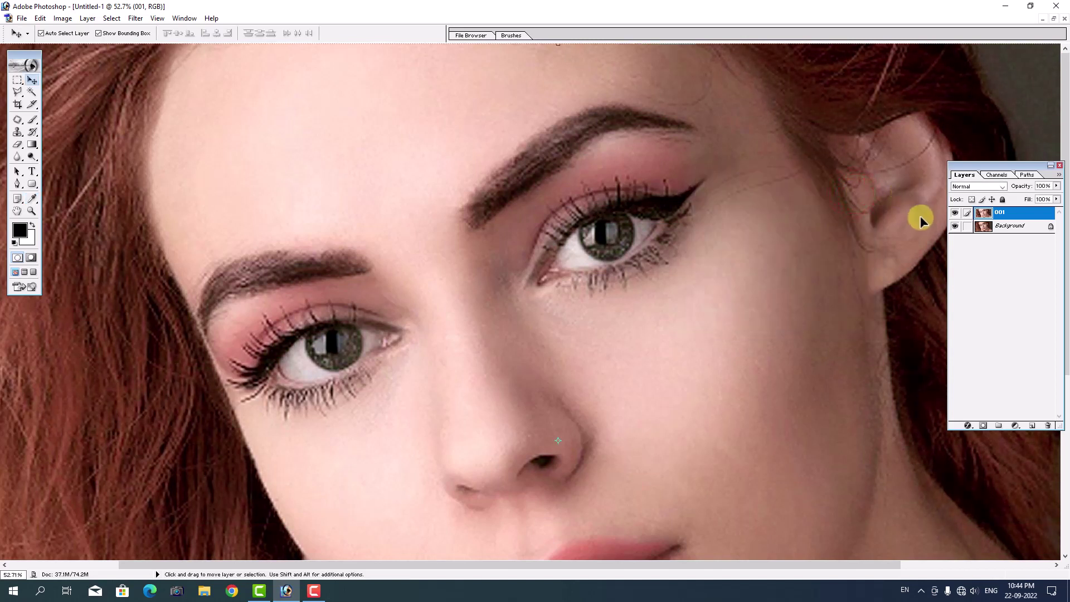
scroll(836, 262, down, 3)
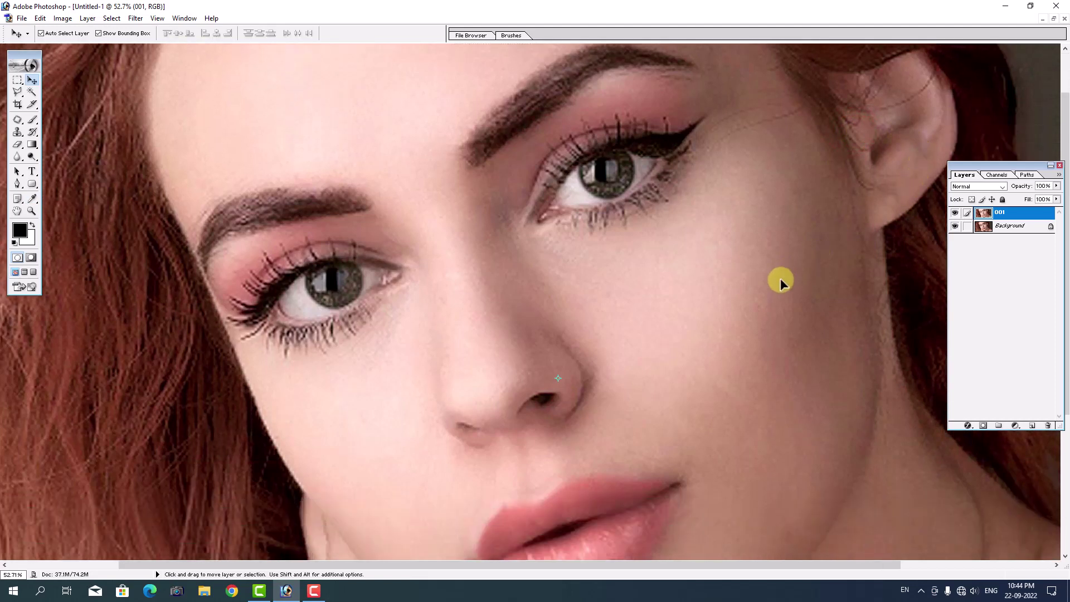
right_click(706, 259)
click(726, 273)
Zoom in on the eyes, nose and lips and centre the face in view
right_click(440, 199)
click(473, 208)
mouse_move(253, 122)
mouse_down()
mouse_move(699, 277)
mouse_move(812, 437)
mouse_up()
right_click(498, 277)
click(526, 286)
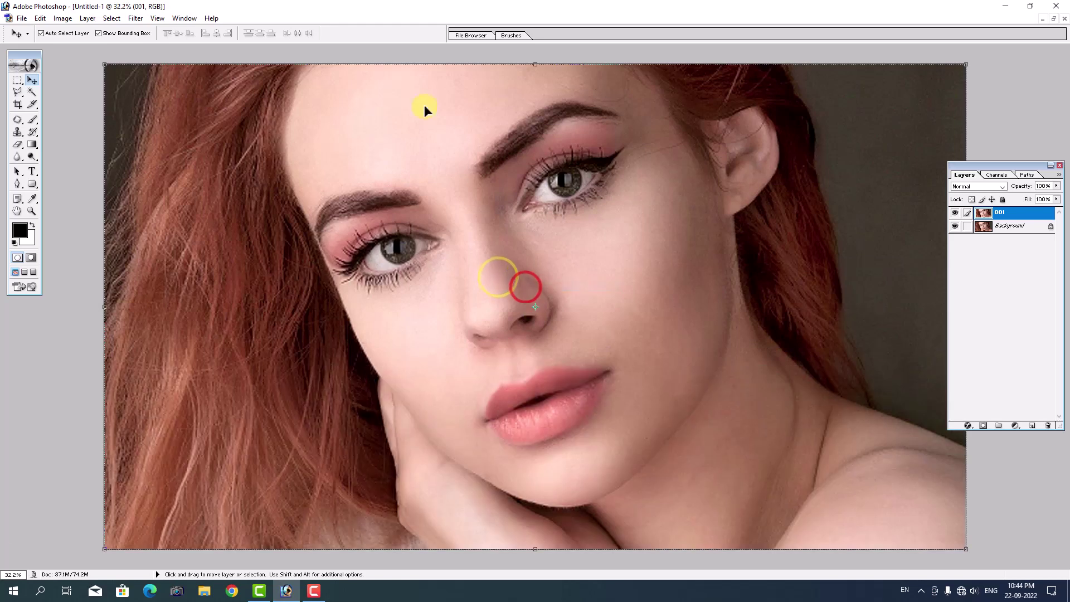
drag(249, 124, 981, 466)
drag(528, 188, 530, 231)
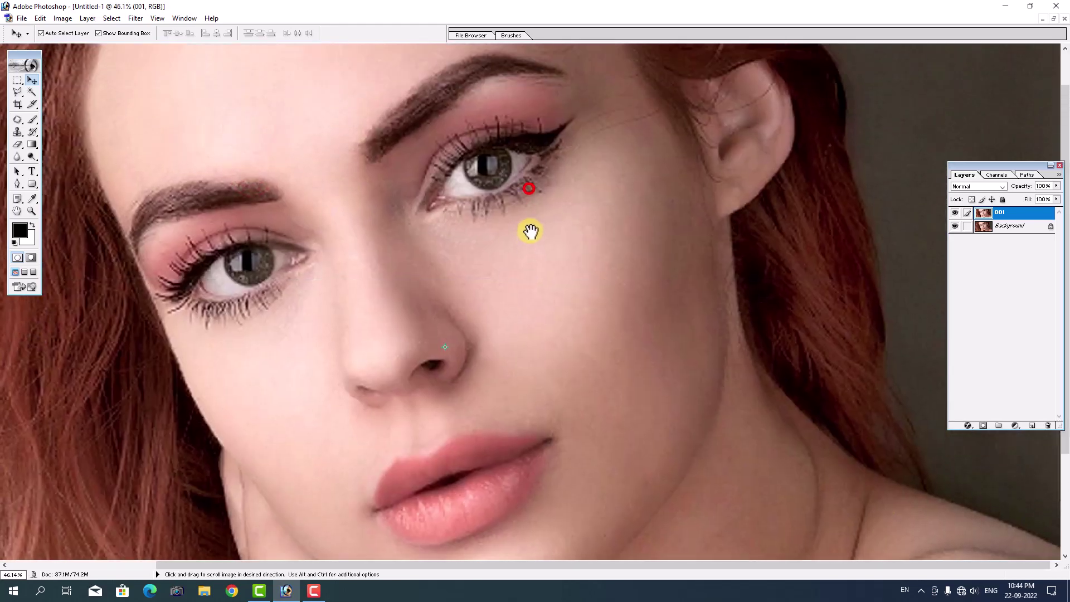
click(135, 18)
Start Imagenomic Portraiture with an enlarged preview and the Smoothing: High preset
click(182, 275)
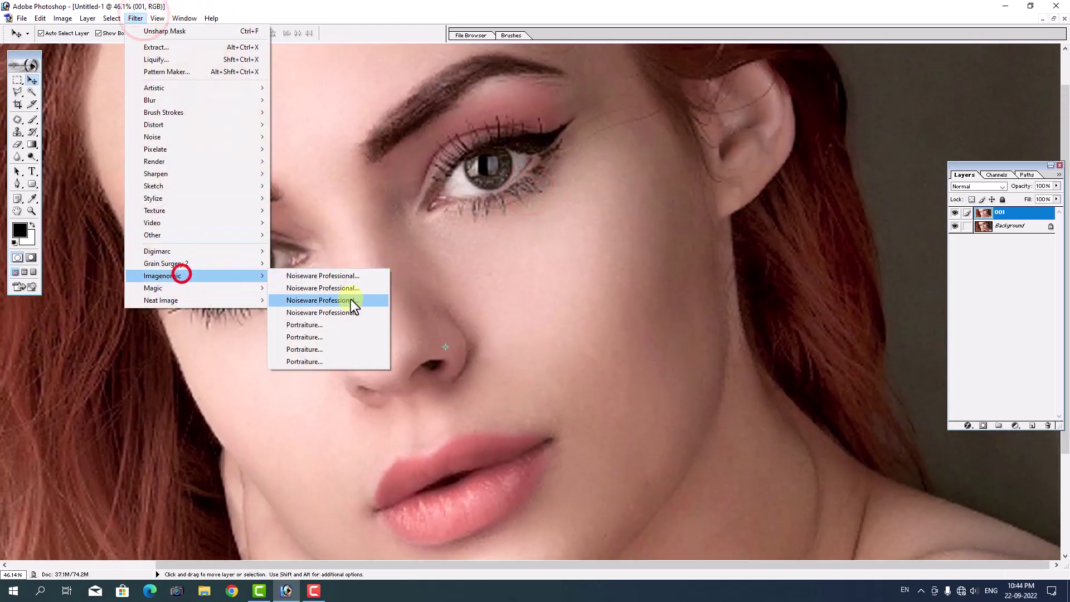
click(336, 326)
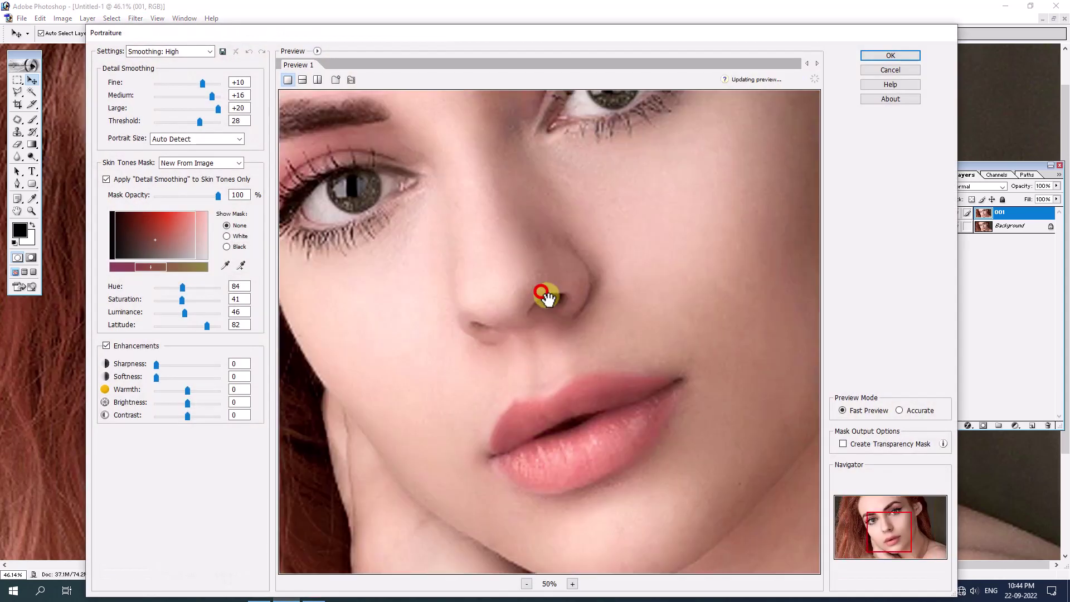
scroll(569, 311, down, 1)
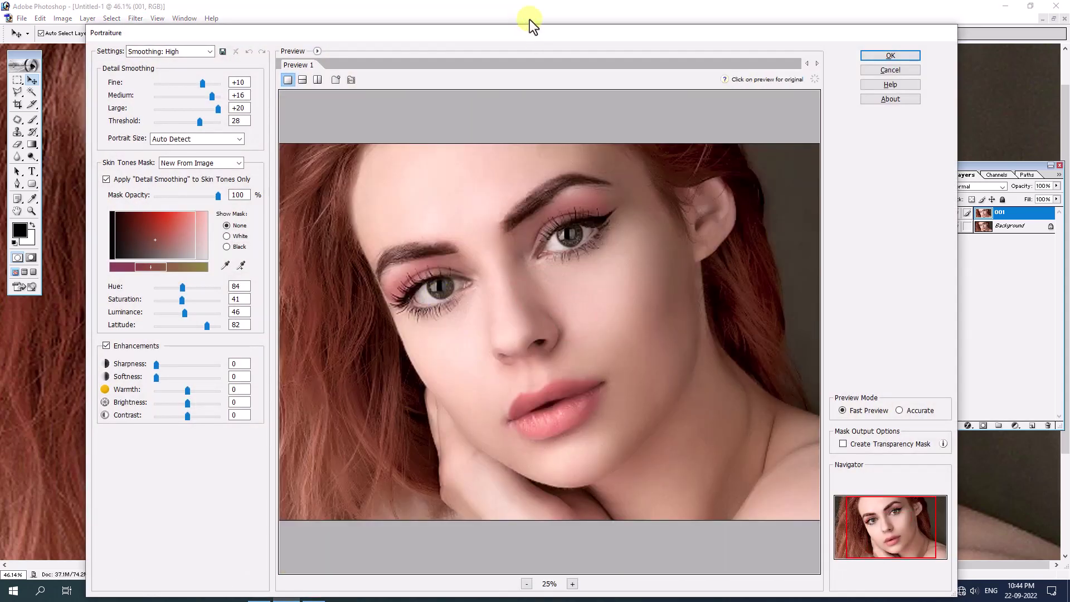
drag(539, 26, 538, 2)
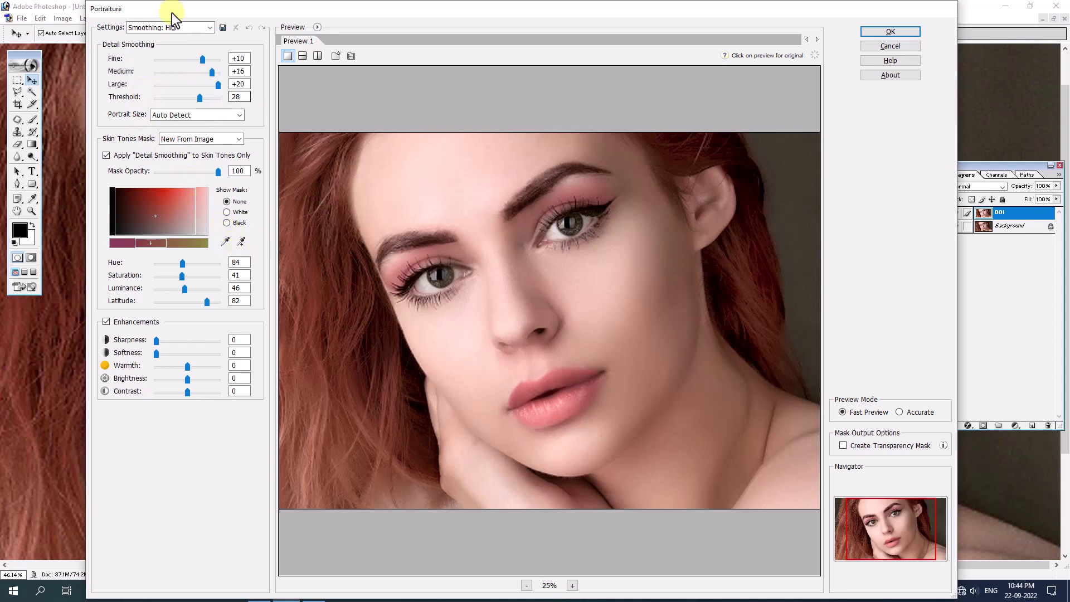
click(202, 27)
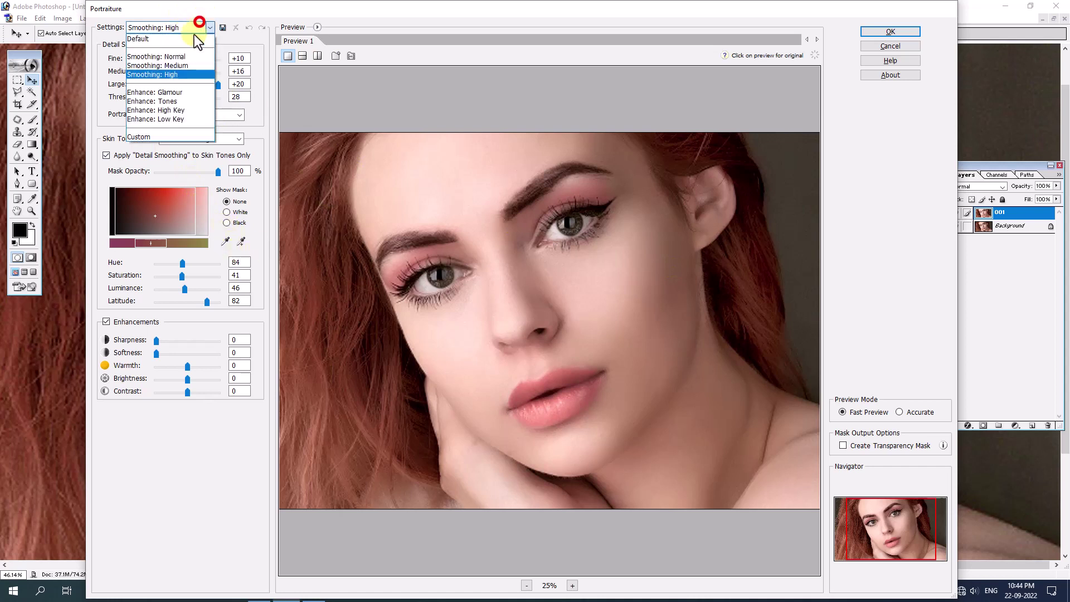
click(178, 73)
Sample skin tone from the forehead and both cheeks and apply the smoothing
click(241, 240)
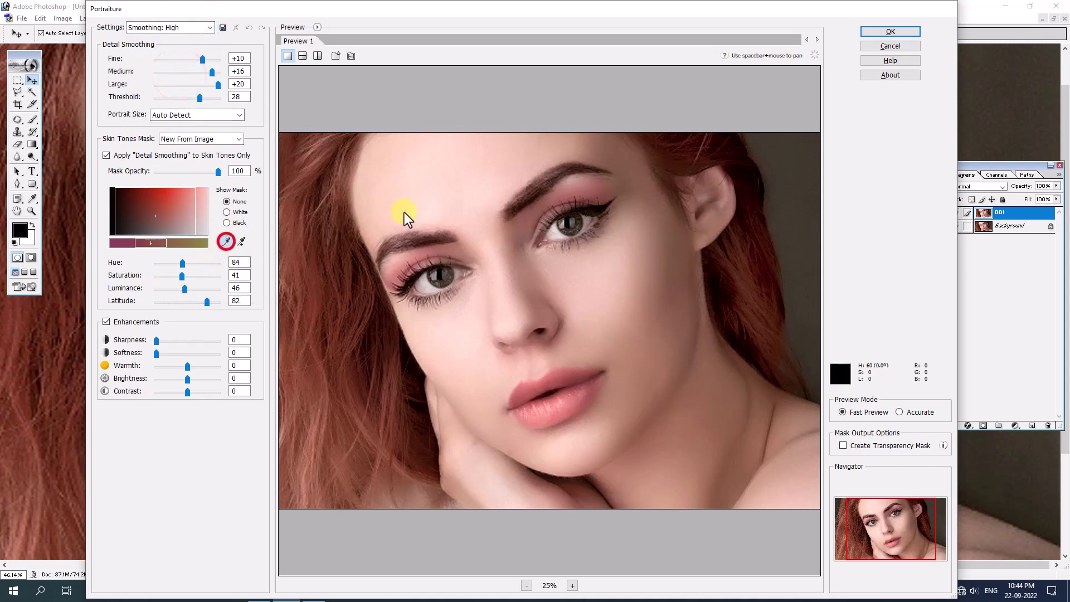
click(448, 186)
click(583, 288)
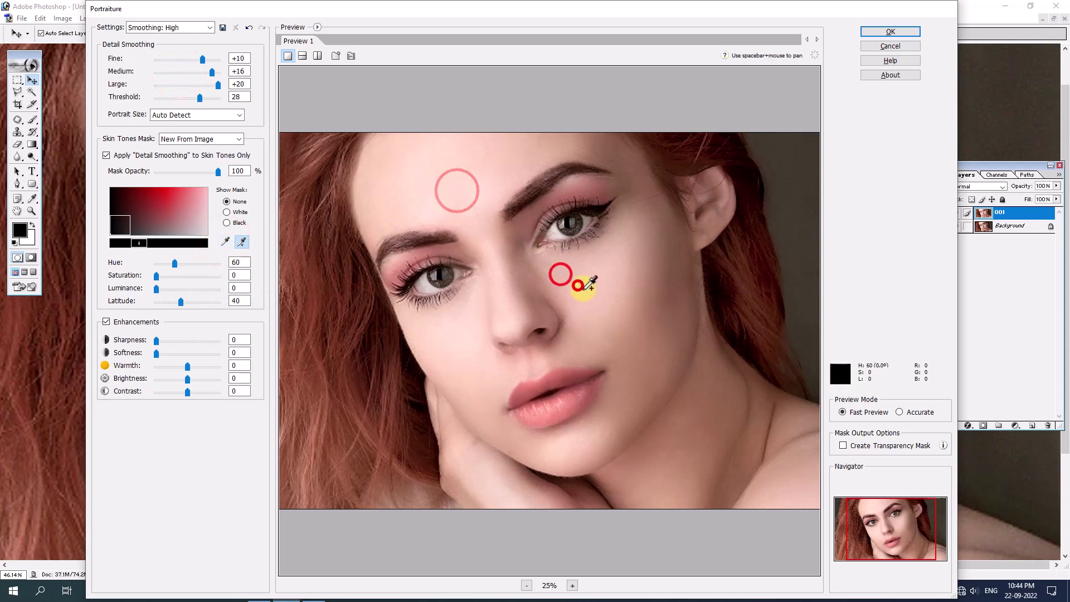
click(645, 273)
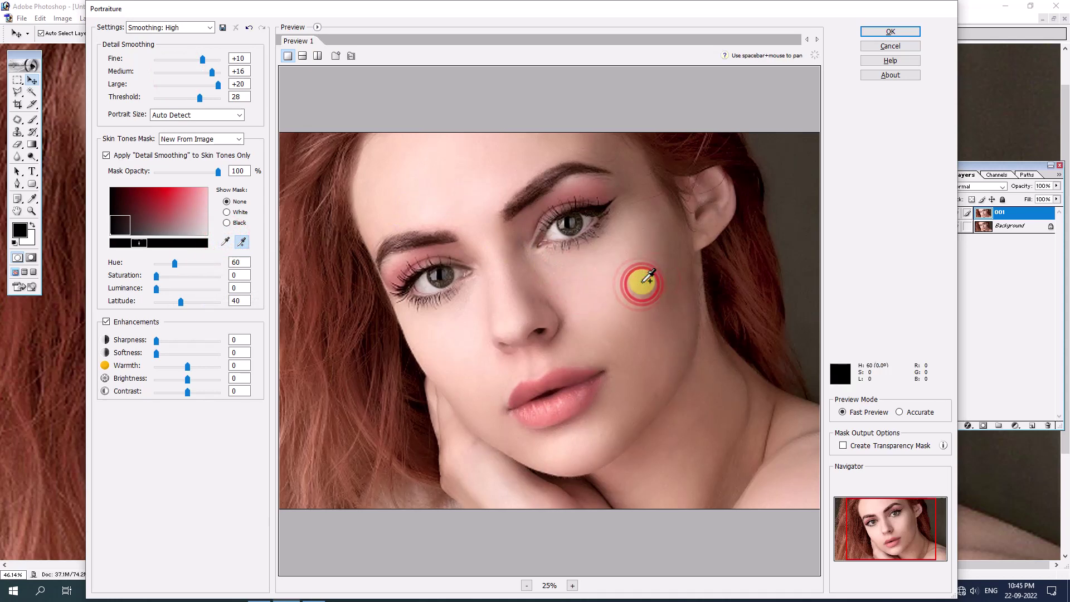
key(Return)
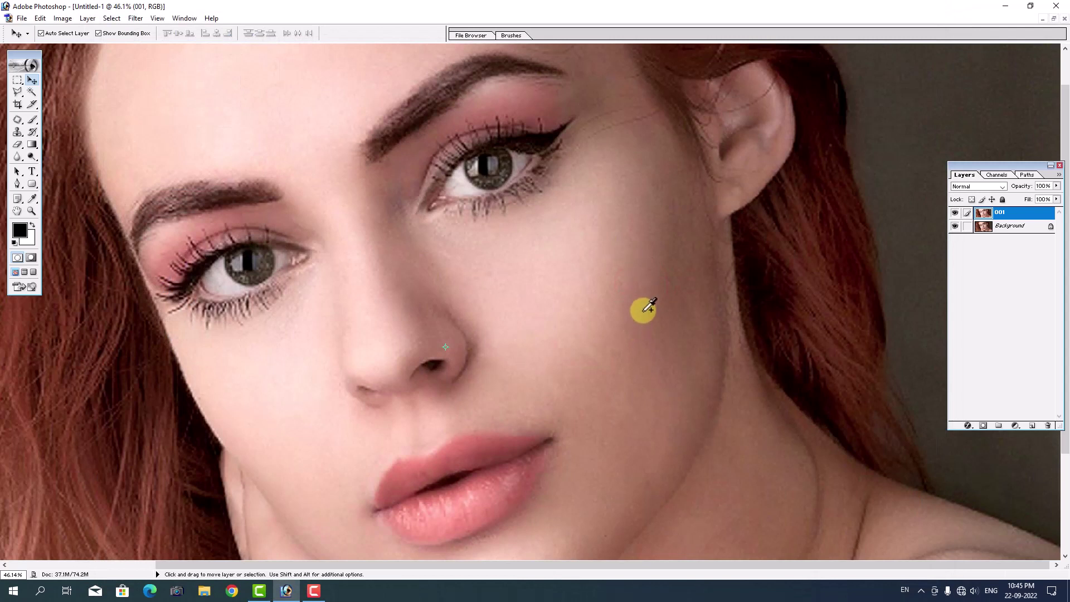
Apply a second Portraiture smoothing pass to the 001 layer
click(135, 18)
click(189, 275)
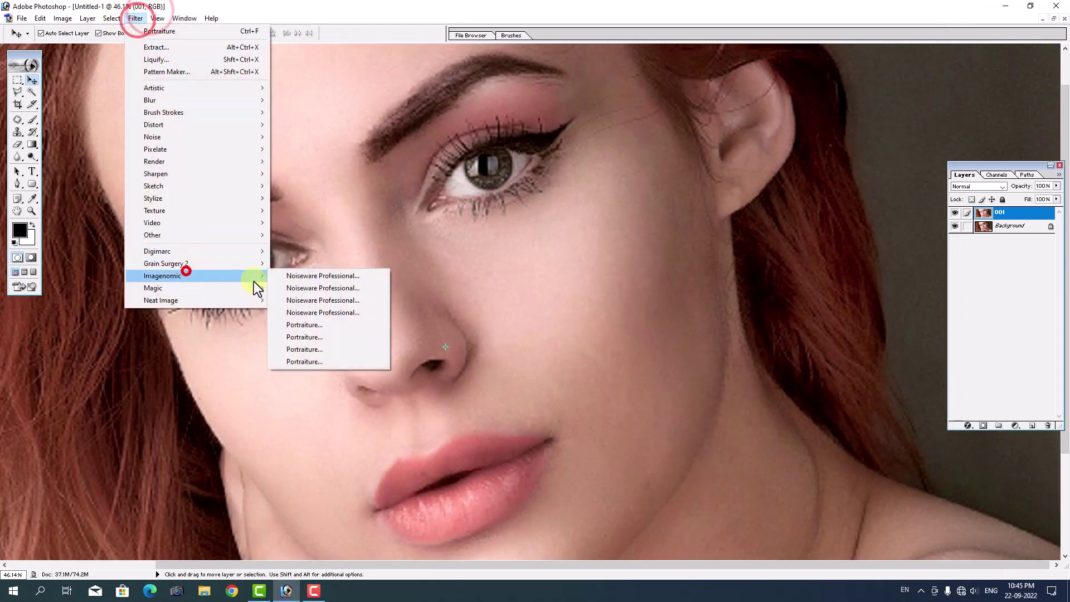
click(307, 329)
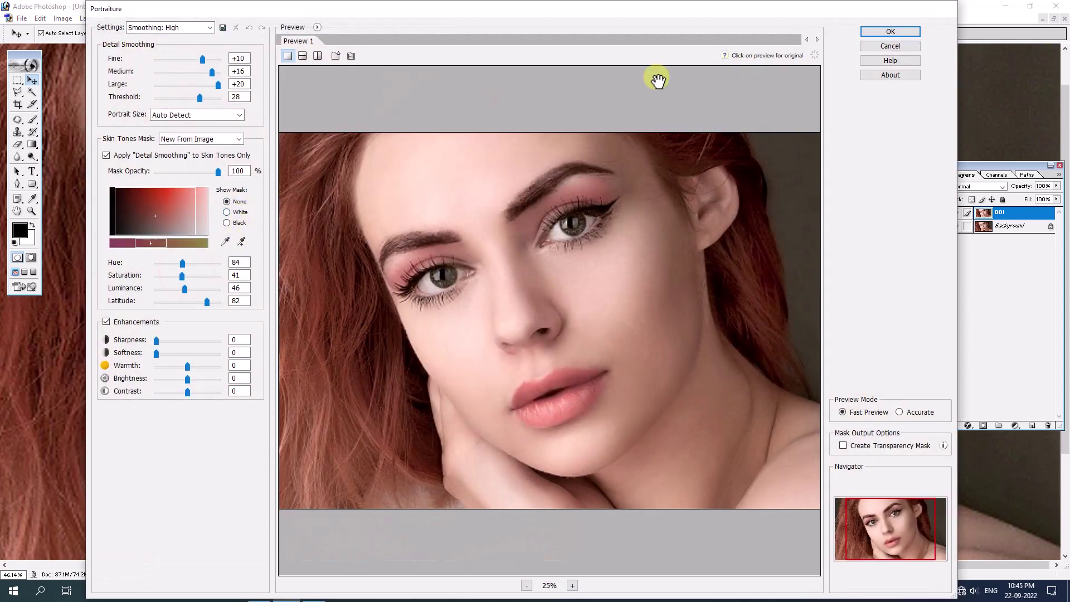
click(915, 35)
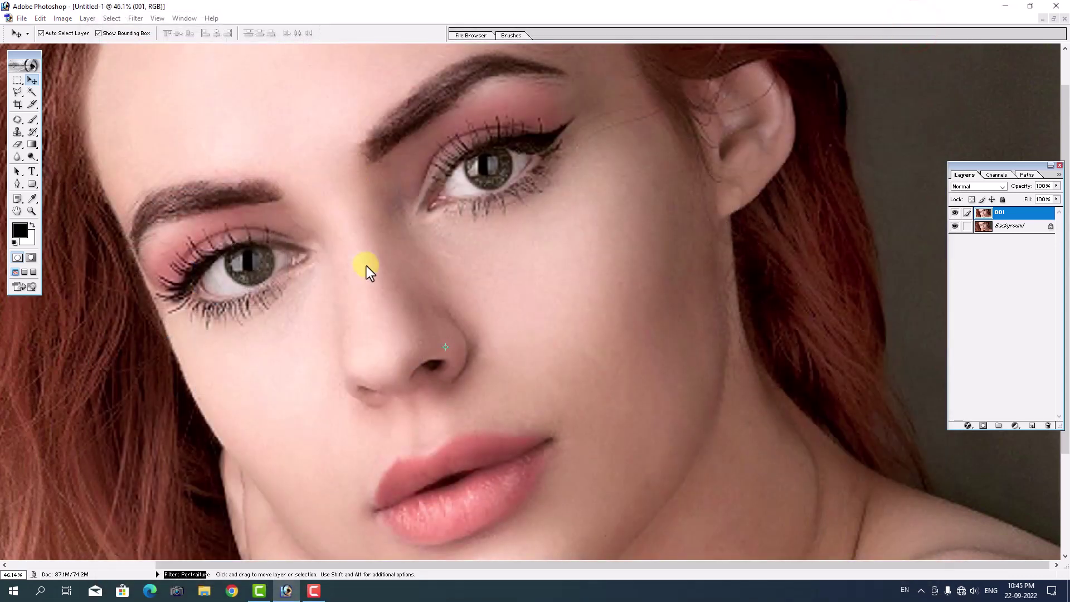
Fade the last Portraiture smoothing to a lower strength for a natural look
click(40, 20)
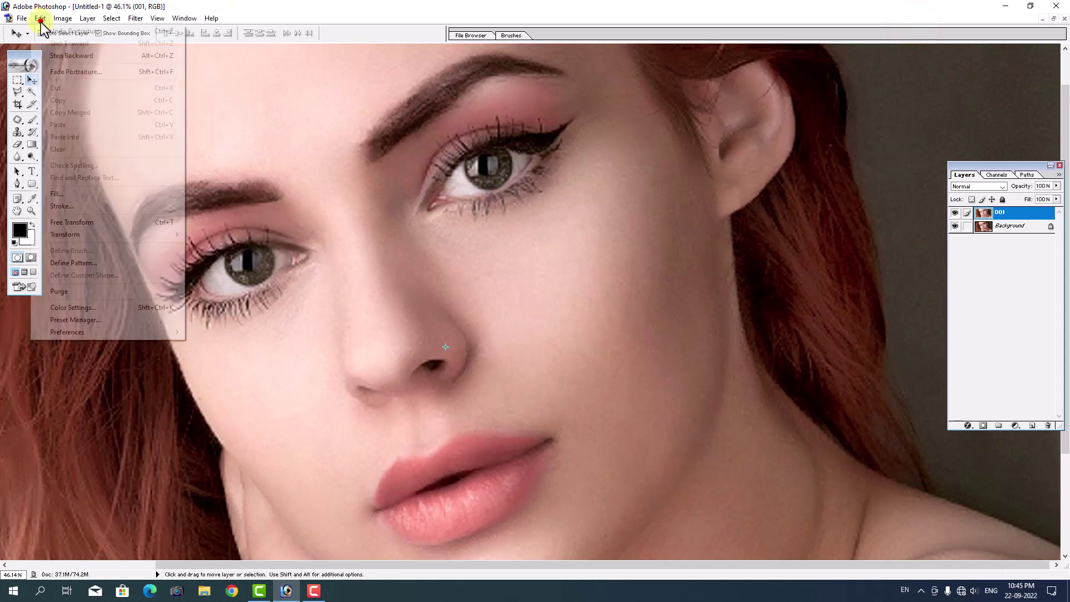
click(76, 72)
drag(549, 293, 546, 294)
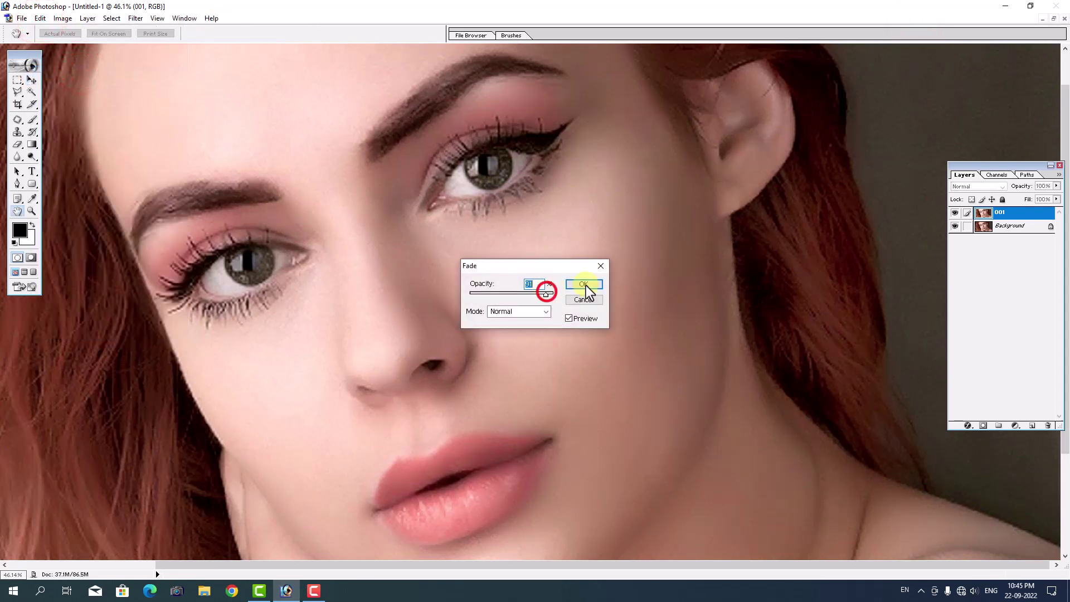
click(583, 285)
key(v)
scroll(557, 270, down, 1)
scroll(557, 270, down, 1)
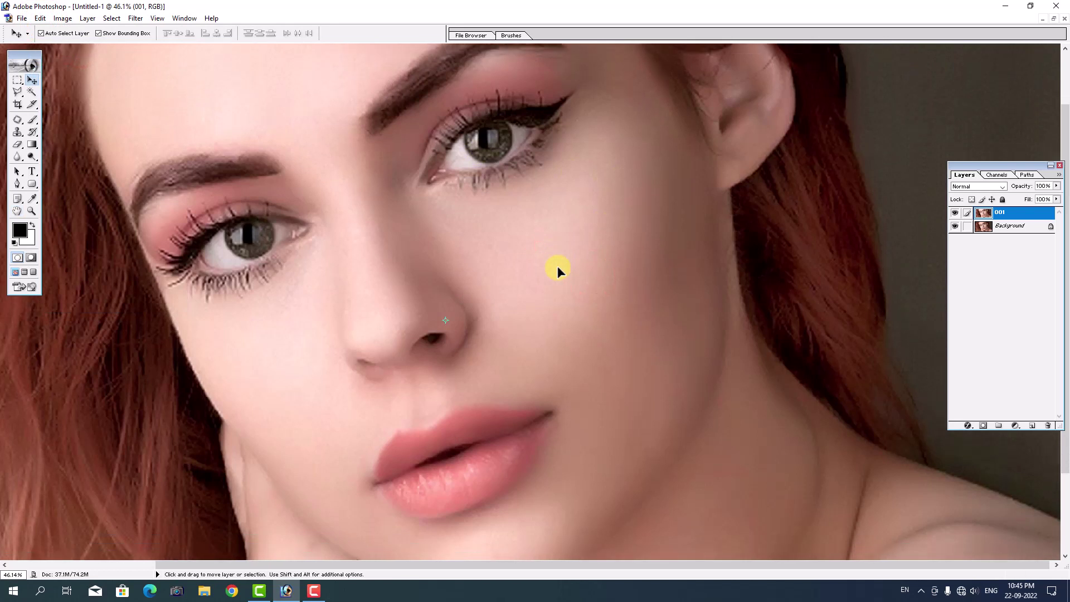
scroll(557, 270, up, 1)
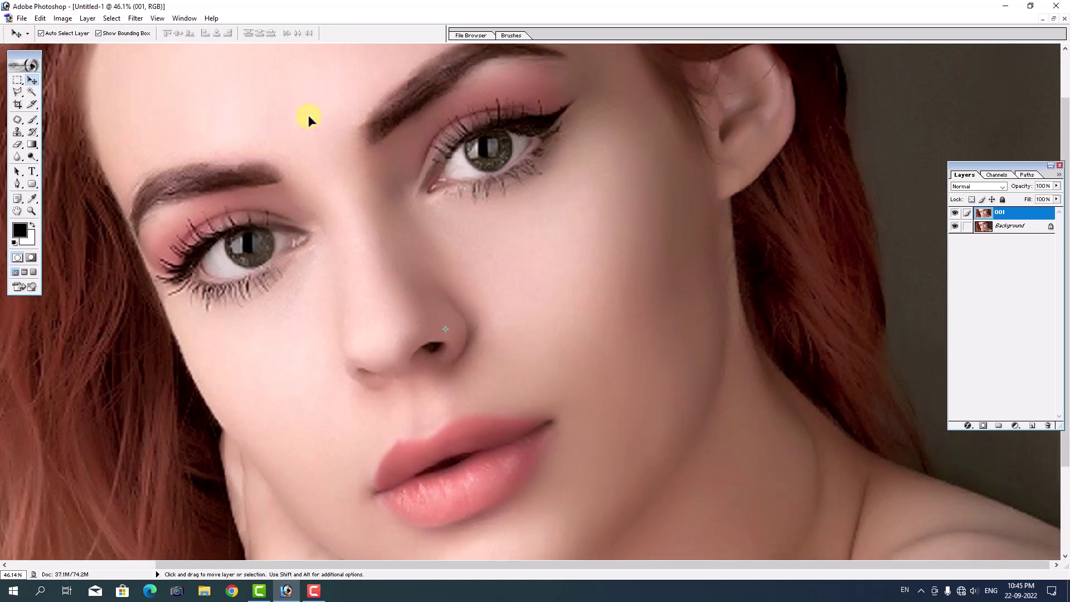
Run Neat Image Reduce Noise and auto-profile noise from a flat skin patch
click(137, 18)
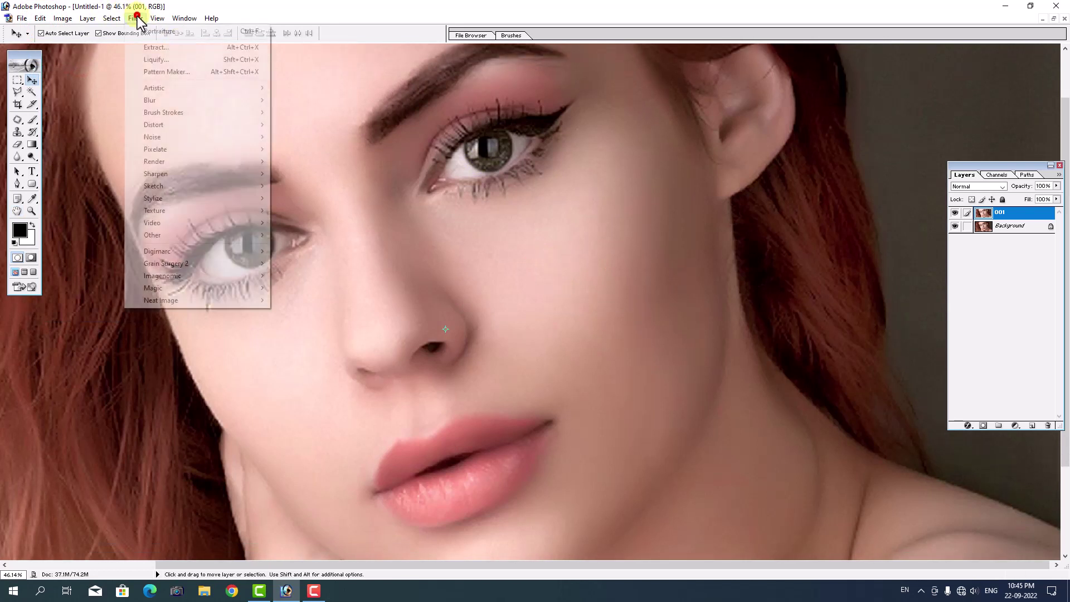
click(162, 299)
click(305, 311)
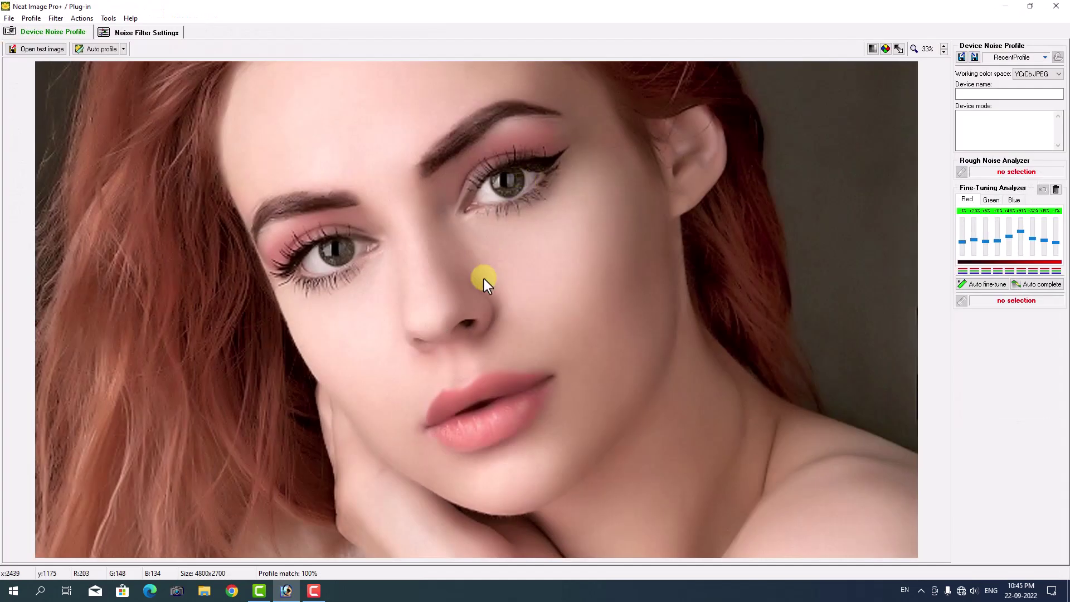
drag(436, 276, 389, 230)
click(118, 50)
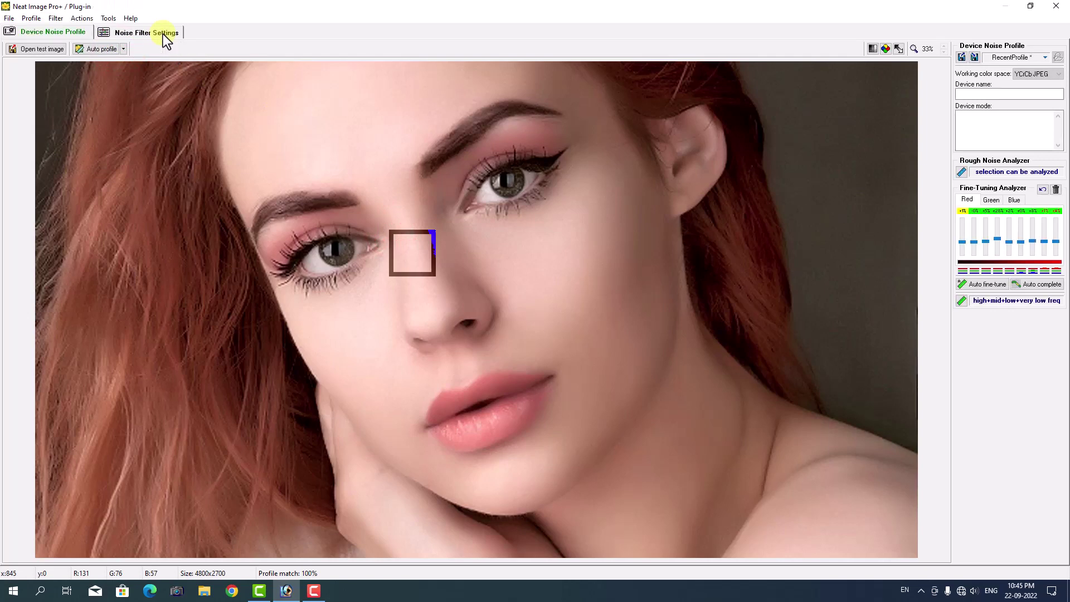
Check the noise-filtered preview at the inner eye corner, then apply the reduction
click(163, 35)
click(428, 208)
drag(453, 230, 477, 223)
double_click(477, 223)
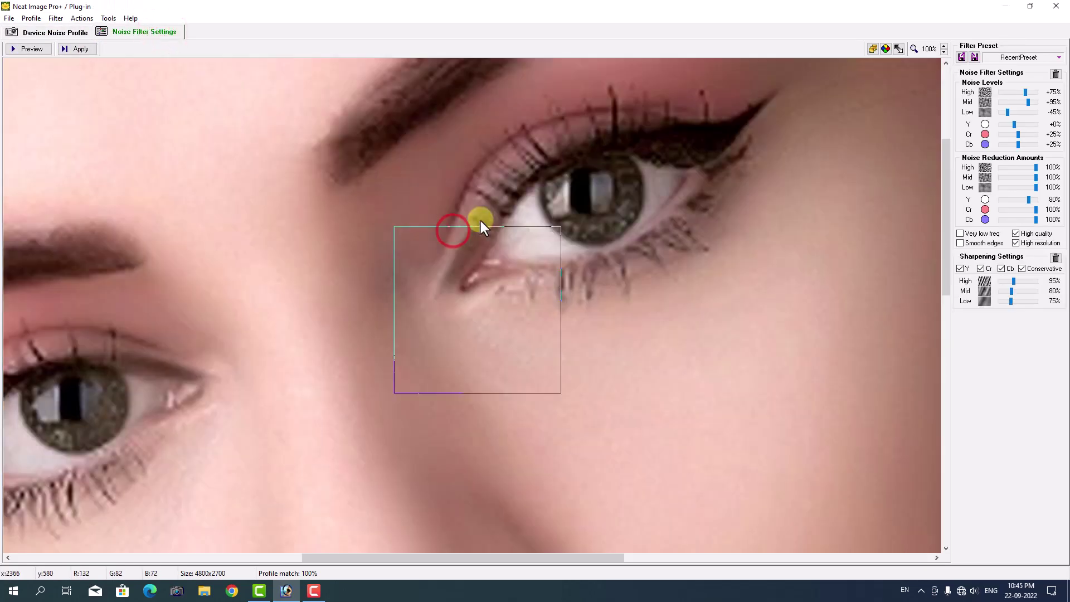
click(476, 258)
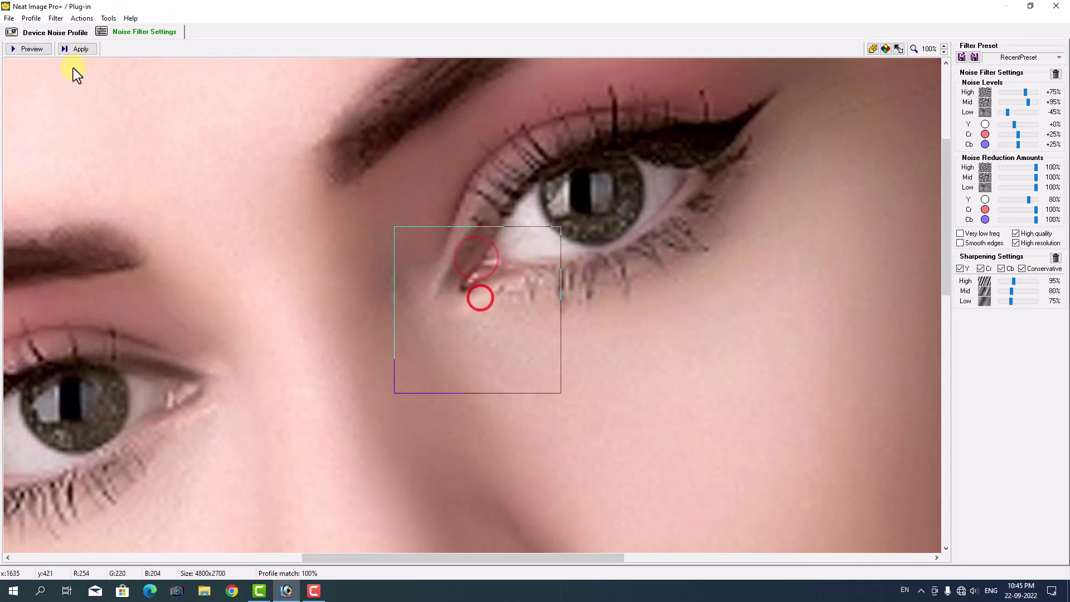
click(75, 49)
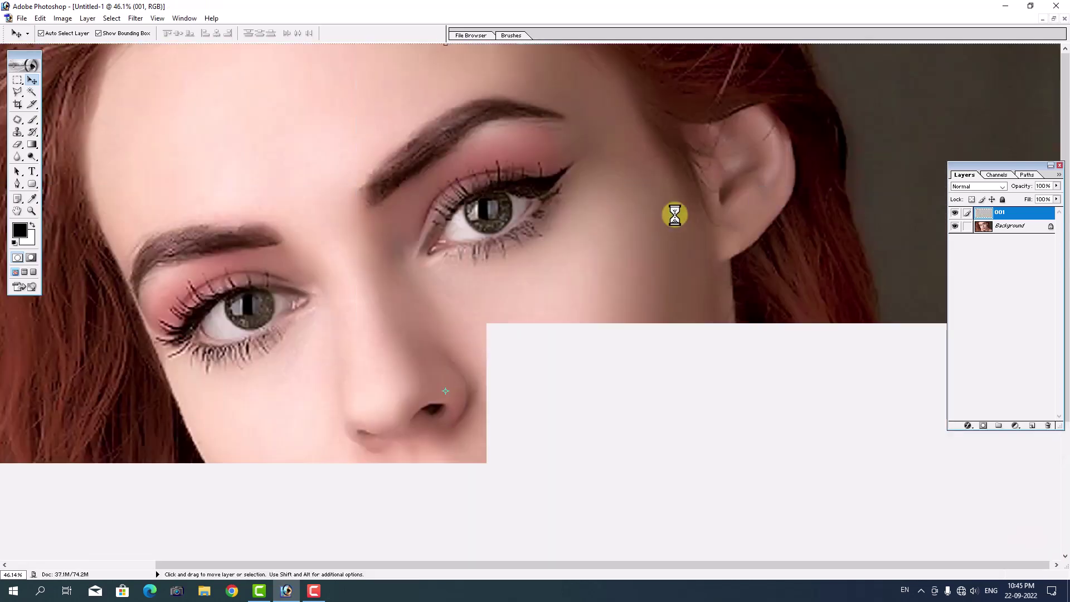
Fade the Reduce Noise effect to about 80% opacity
click(40, 17)
click(72, 73)
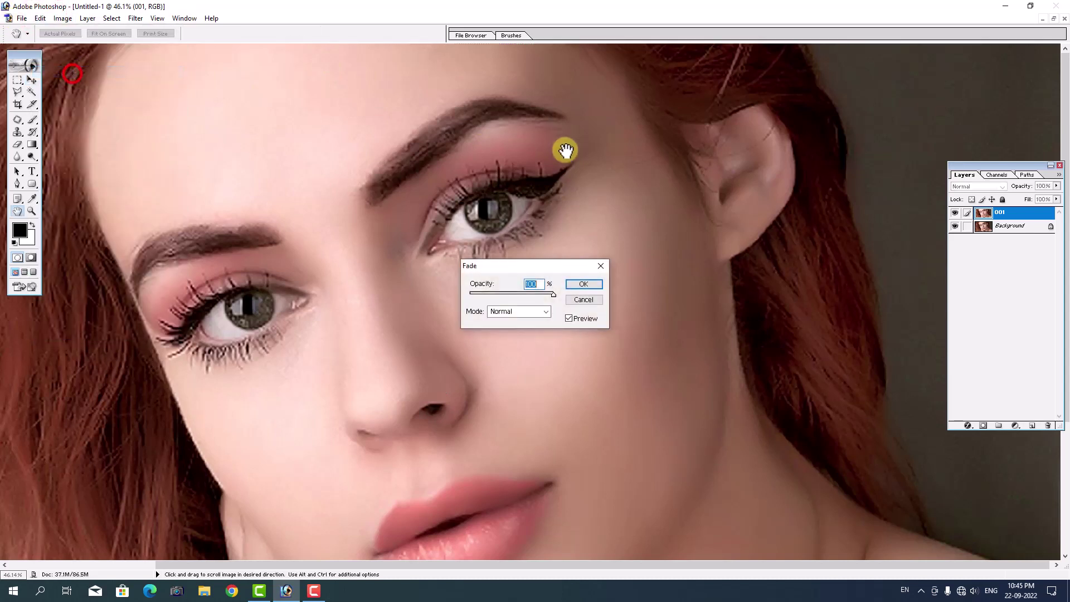
click(483, 292)
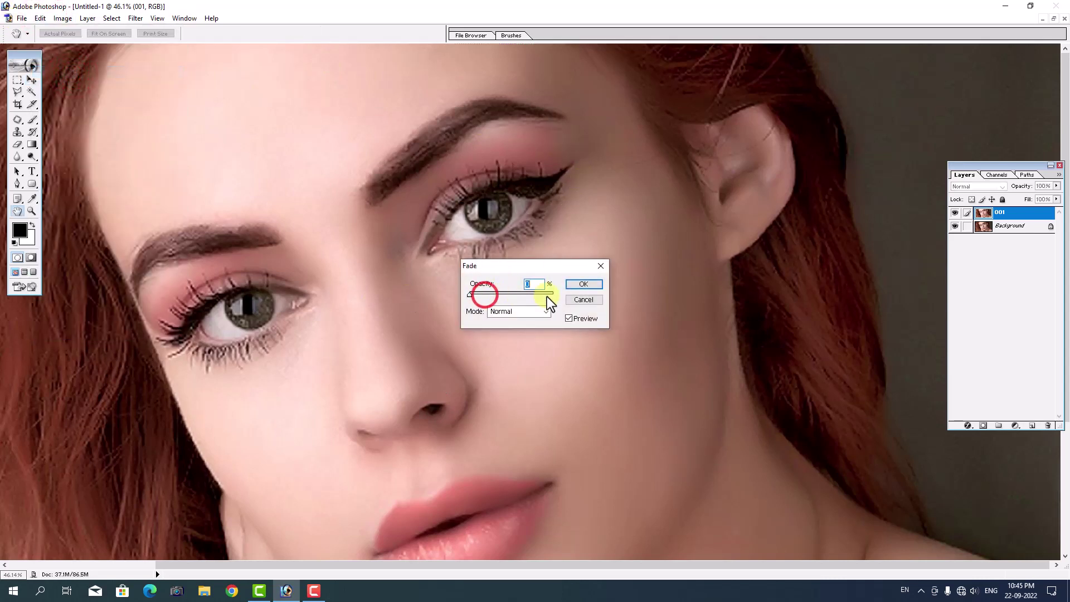
click(552, 295)
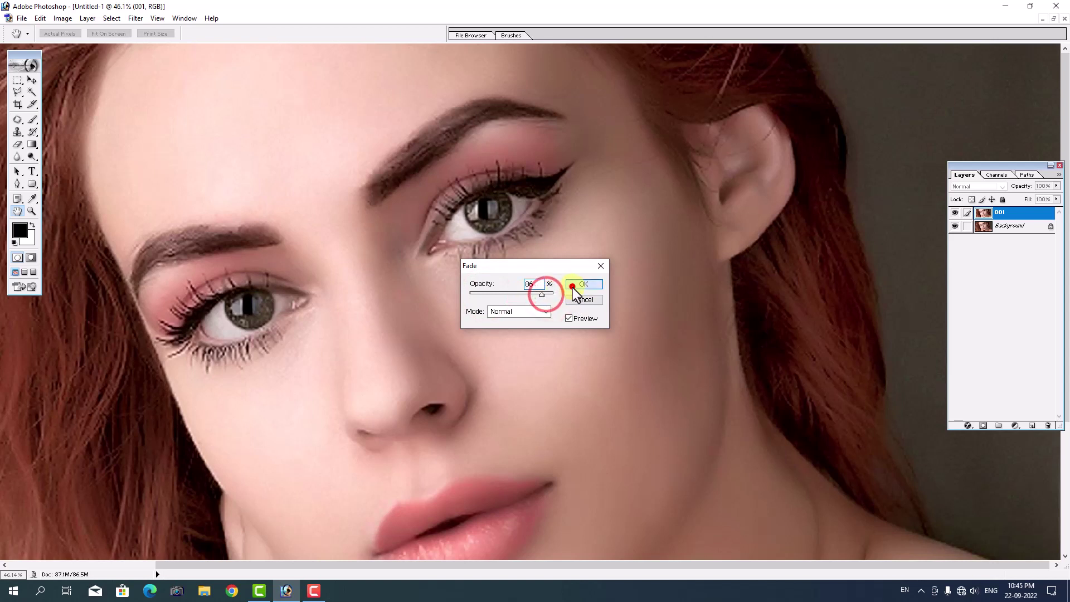
click(574, 285)
key(v)
scroll(524, 223, down, 1)
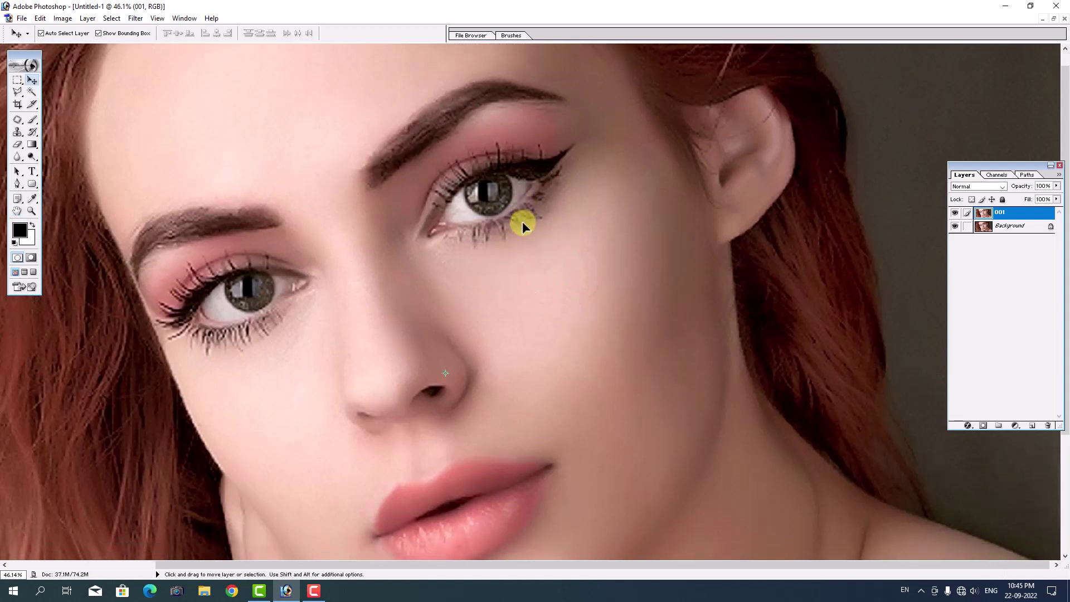
Apply a Levels adjustment raising the black input point to 8 to deepen shadows
click(62, 19)
click(88, 47)
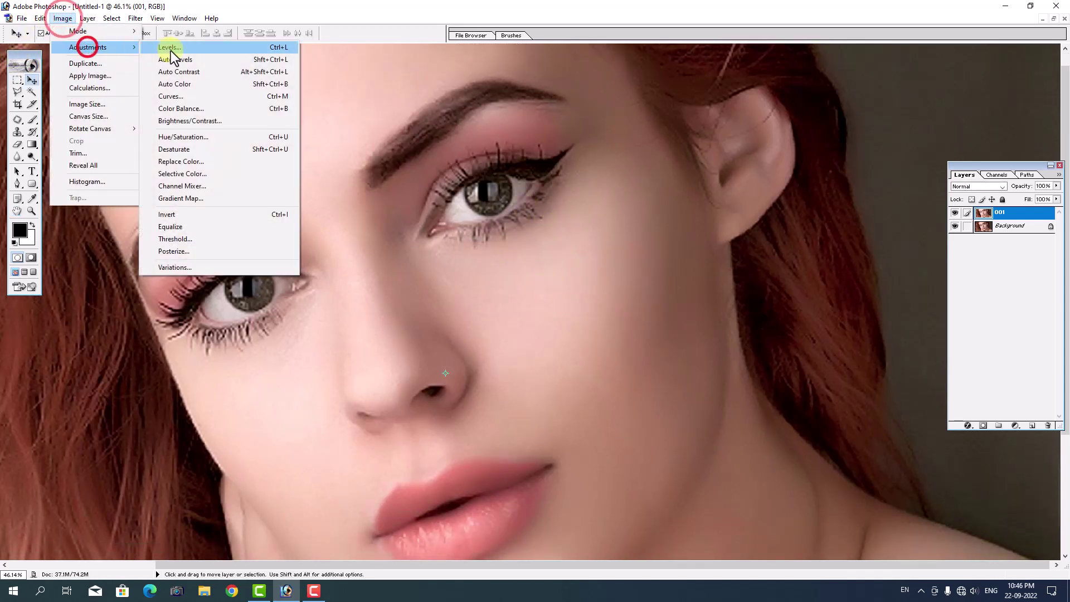
click(170, 48)
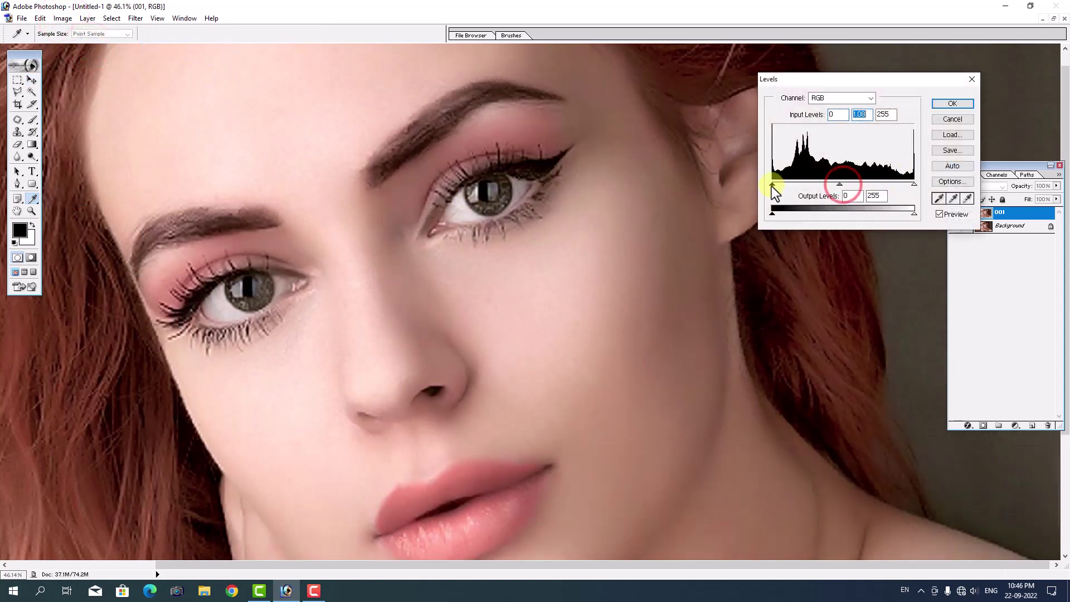
drag(773, 184, 776, 184)
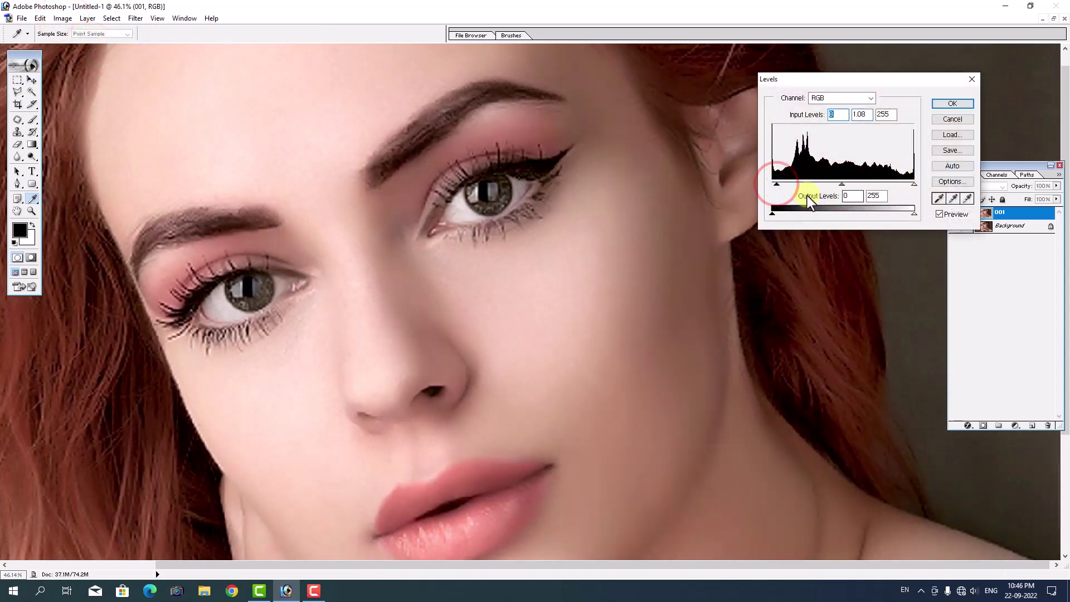
click(950, 105)
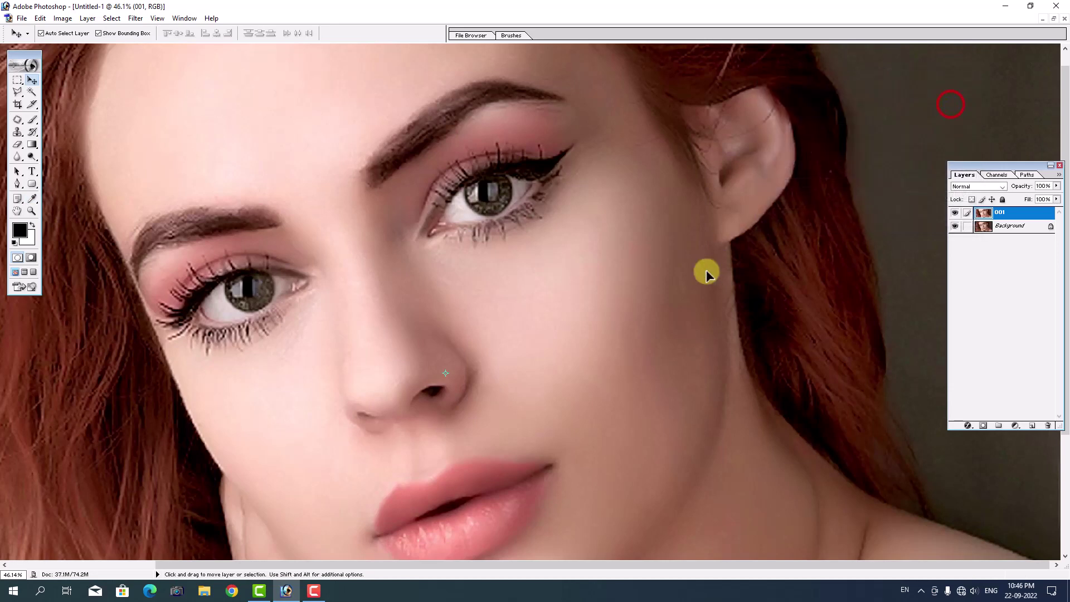
click(955, 213)
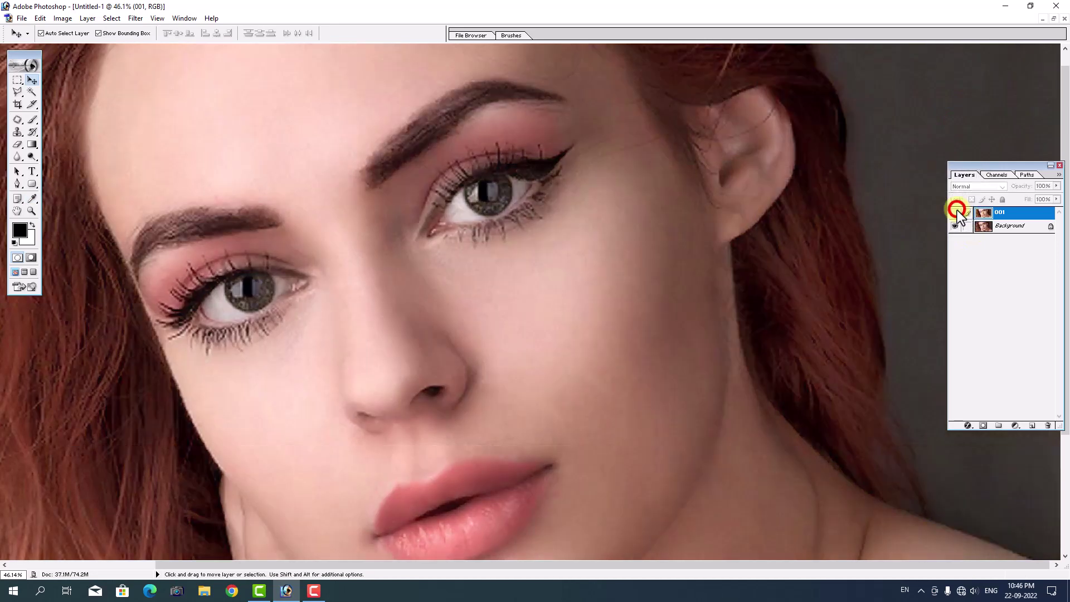
click(955, 212)
click(954, 212)
click(954, 212)
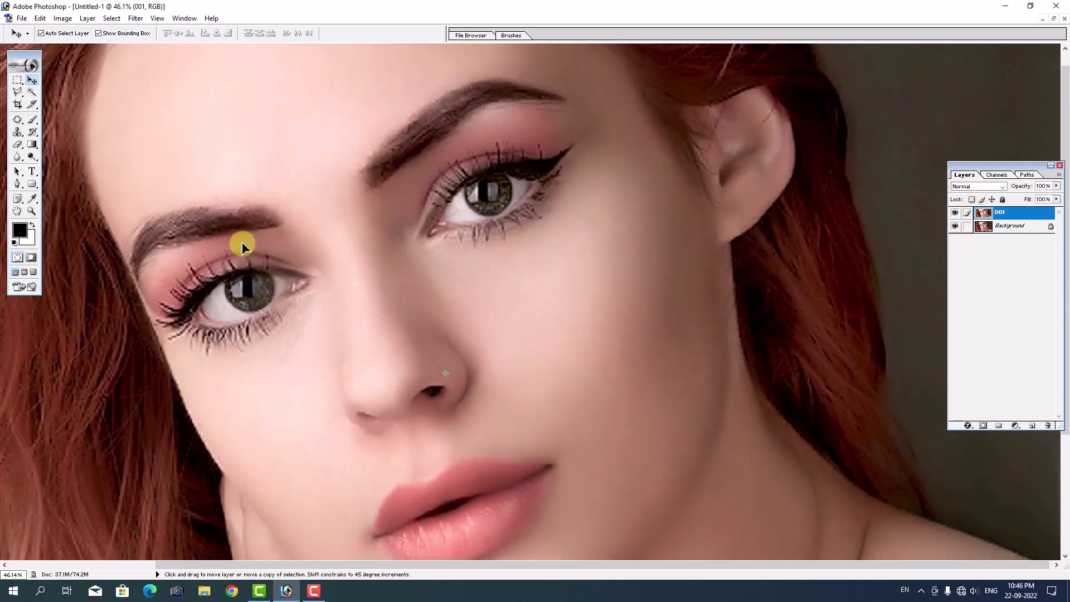
scroll(242, 245, down, 1)
scroll(240, 244, up, 1)
scroll(513, 251, up, 1)
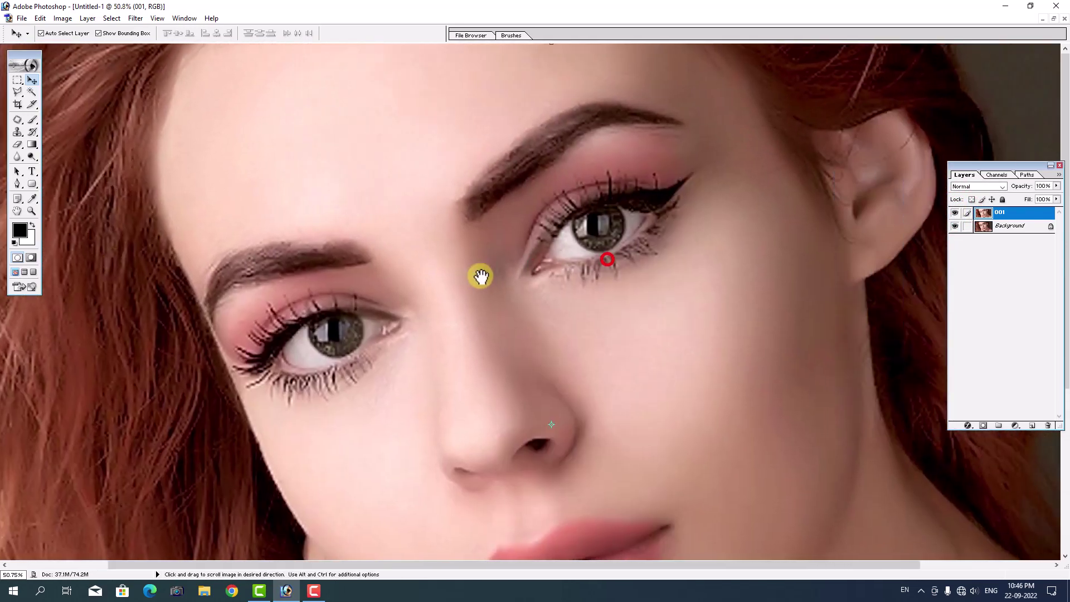
scroll(478, 275, up, 1)
scroll(667, 394, up, 1)
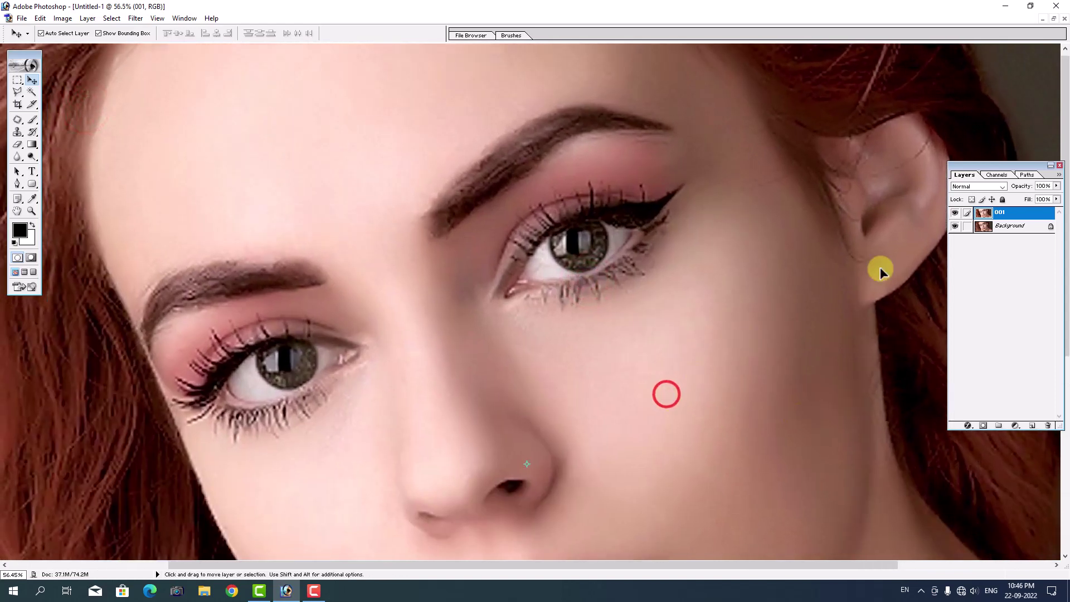
click(955, 213)
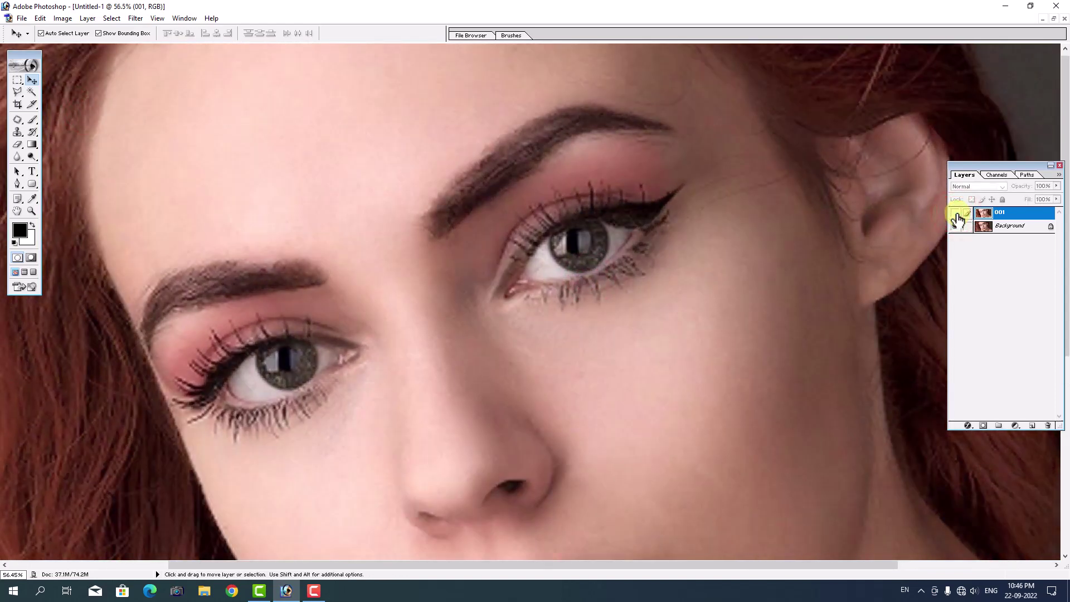
click(954, 213)
click(955, 213)
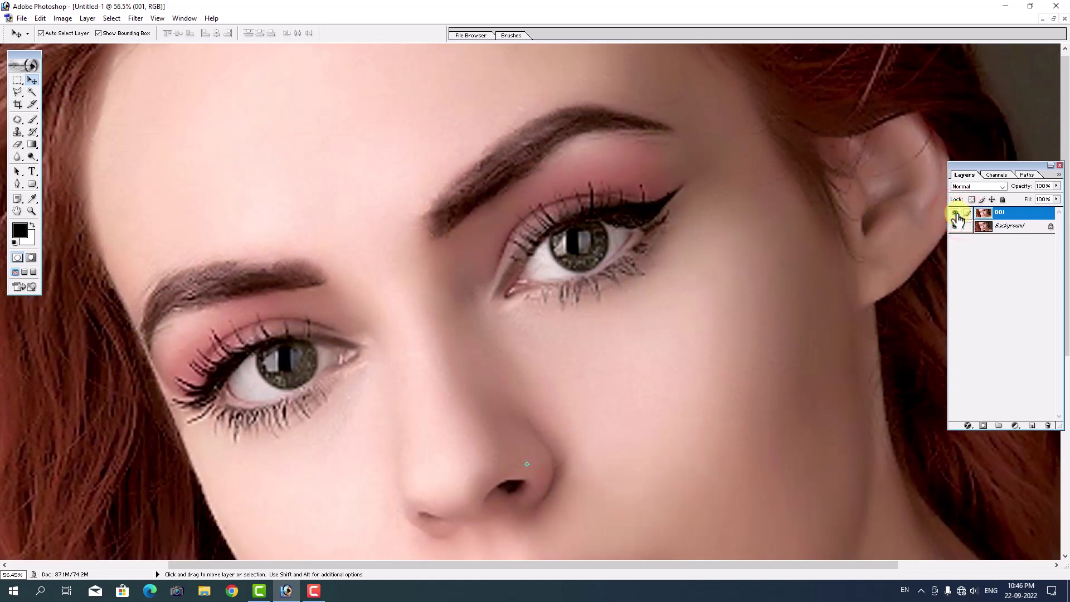
click(955, 213)
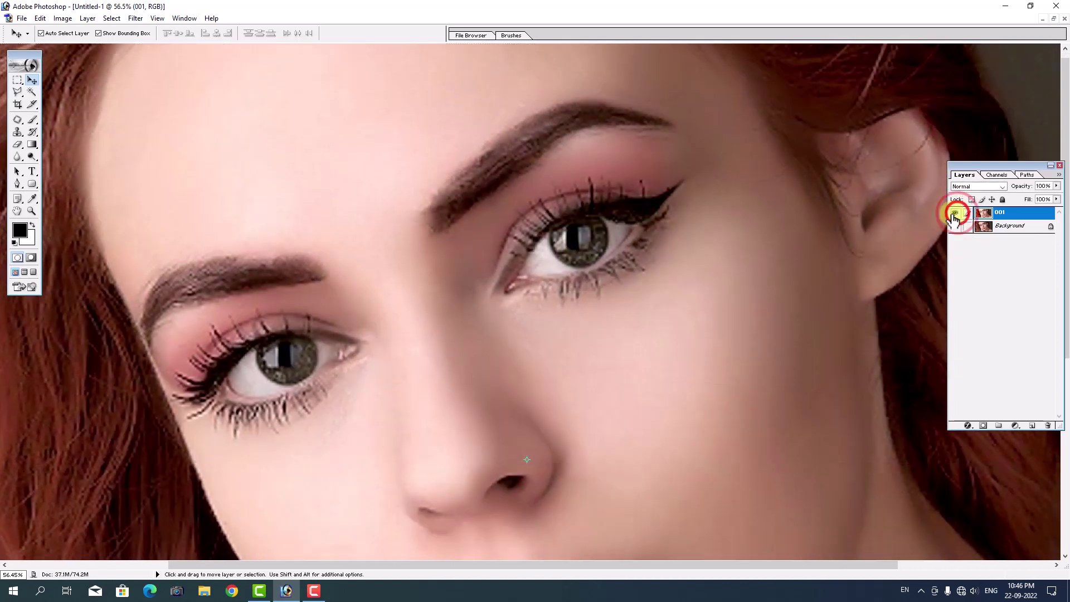
scroll(843, 238, down, 1)
scroll(842, 238, up, 1)
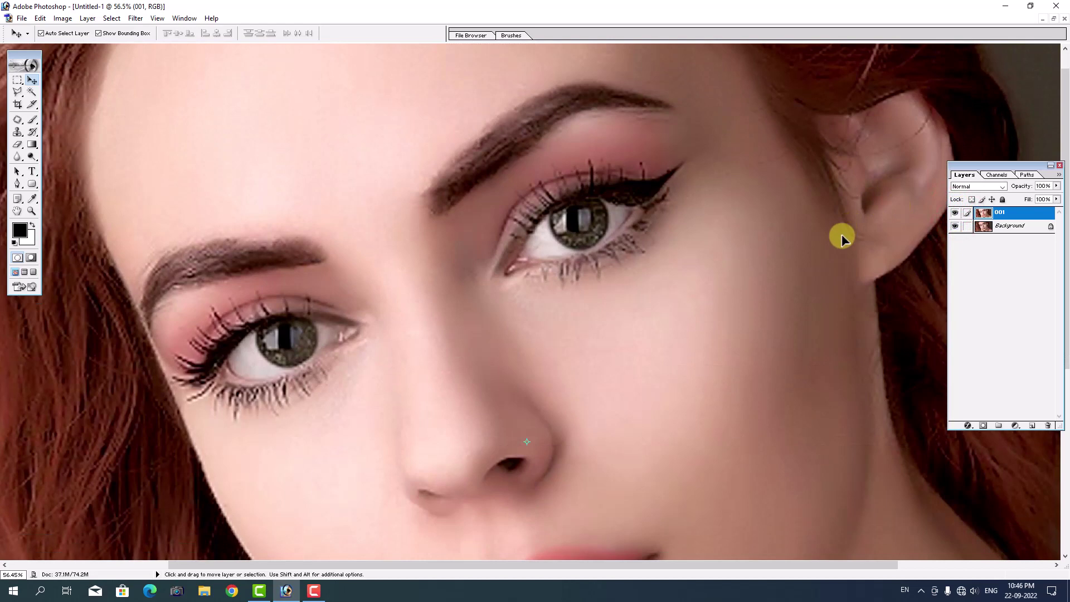
click(955, 213)
click(955, 214)
click(955, 214)
click(955, 213)
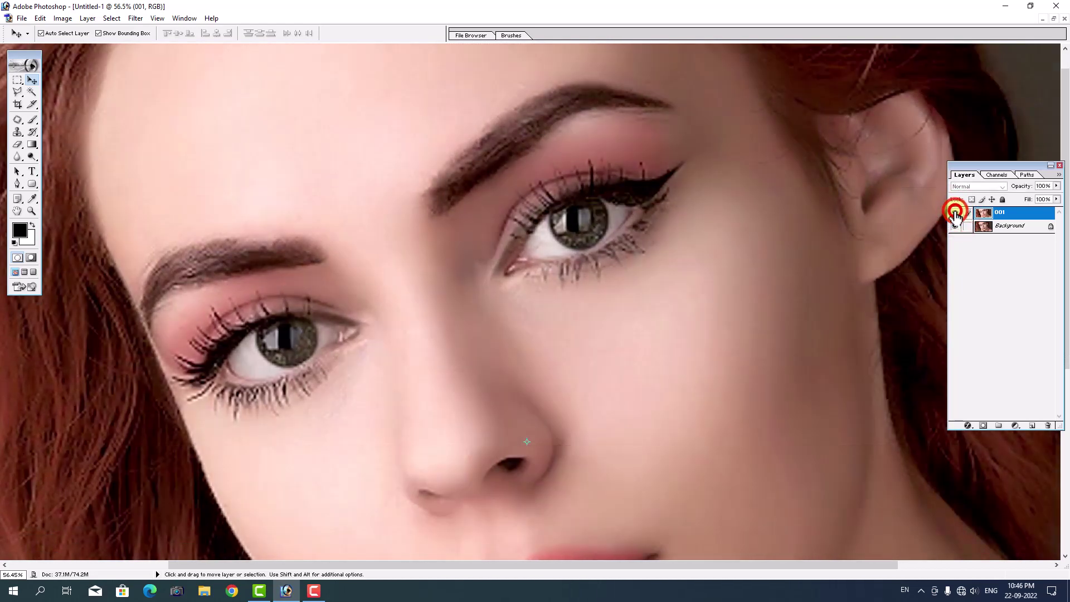
click(955, 214)
Fit the image on screen and toggle layer 001's visibility to compare with the original
key(ctrl+0)
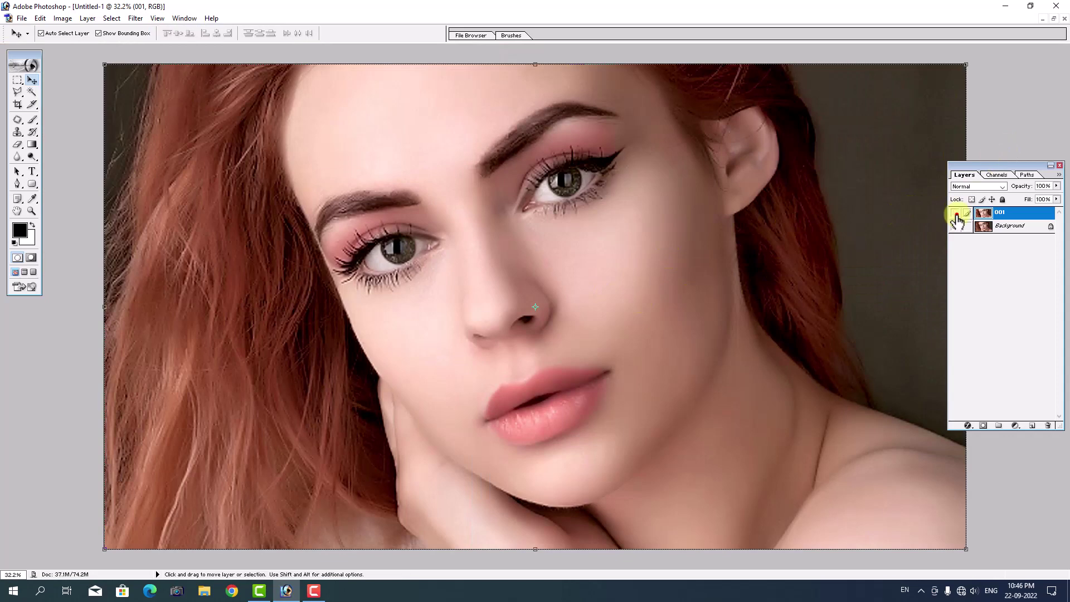
click(955, 215)
click(955, 215)
click(954, 214)
click(955, 214)
click(595, 287)
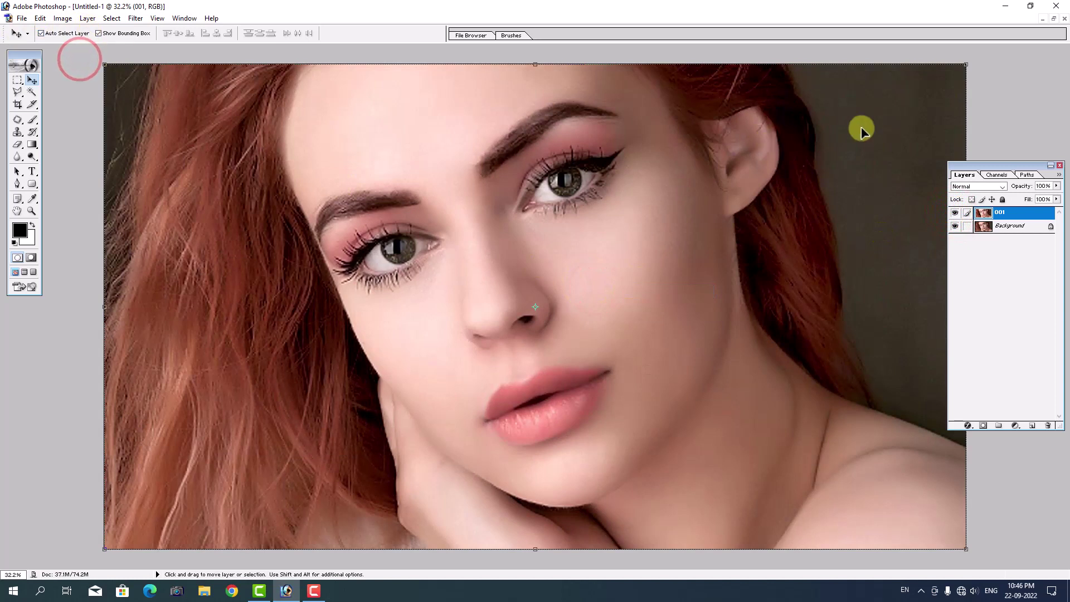
Merge layer 001 into a single Background layer and fit the flattened image to the screen
key(ctrl+shift+e)
right_click(613, 239)
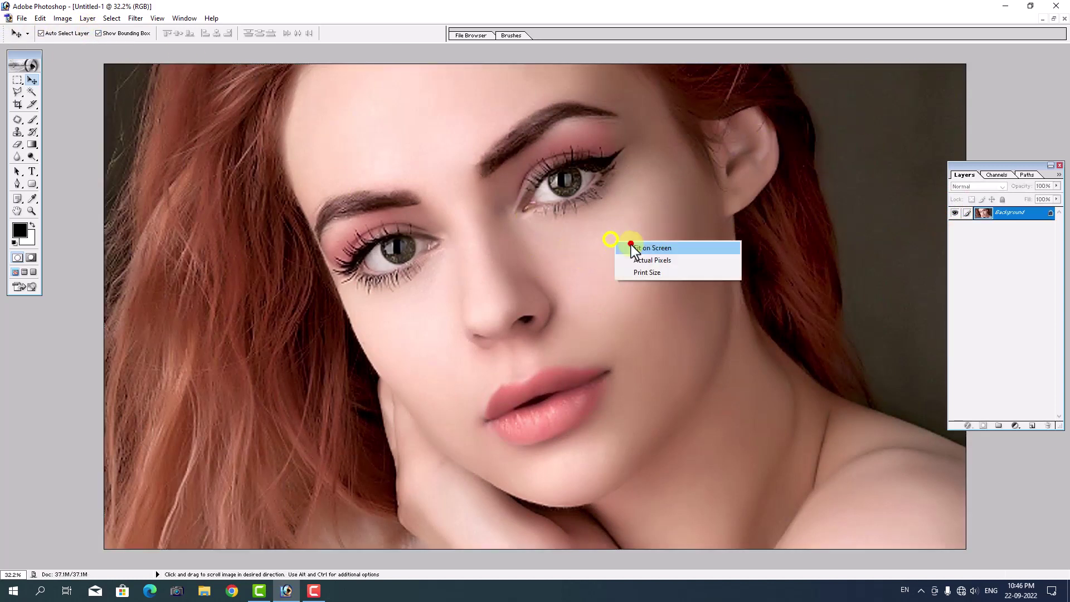
click(630, 245)
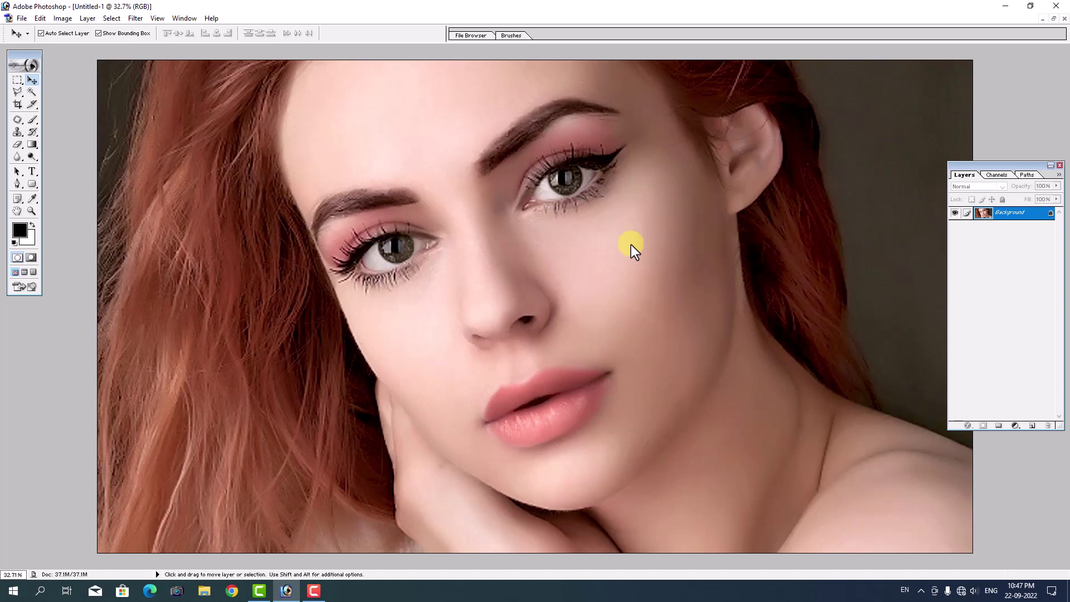
click(655, 595)
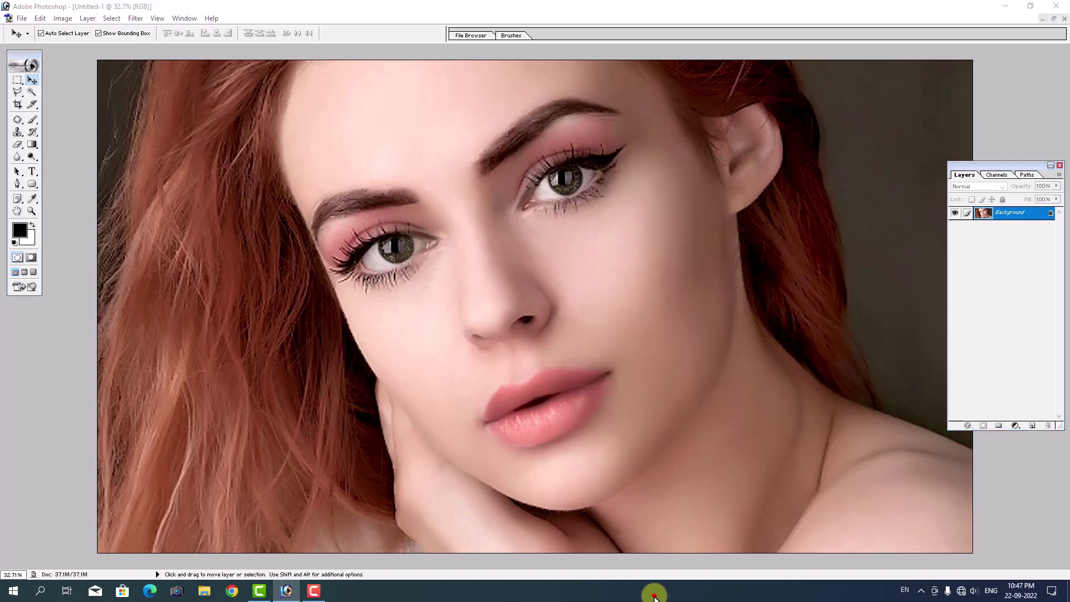